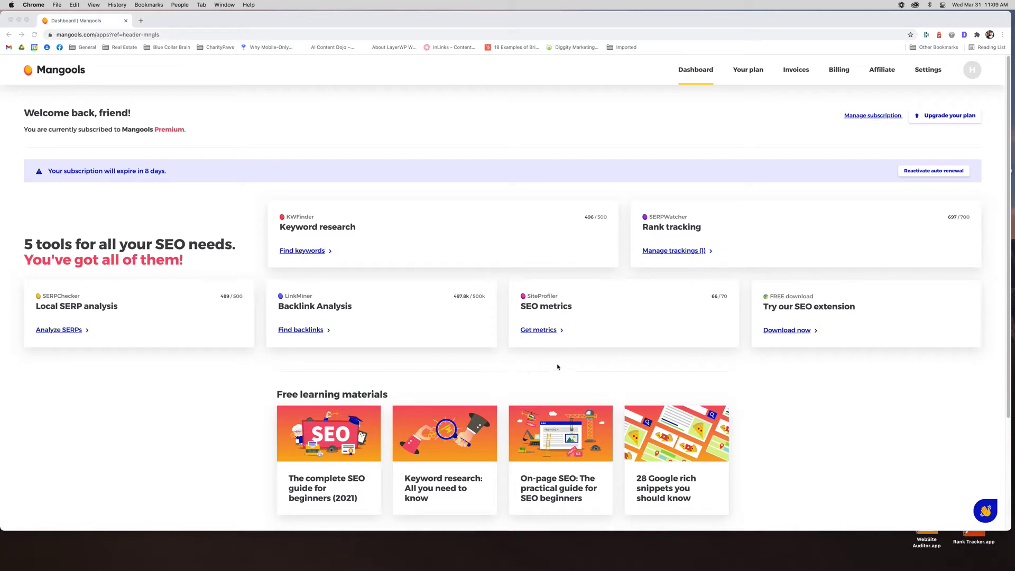
Analyze 2dogsdesign.com in SiteProfiler to show its authority, flow and referring-IP metrics.
{"action": "left_click", "coordinate": [535, 332]}
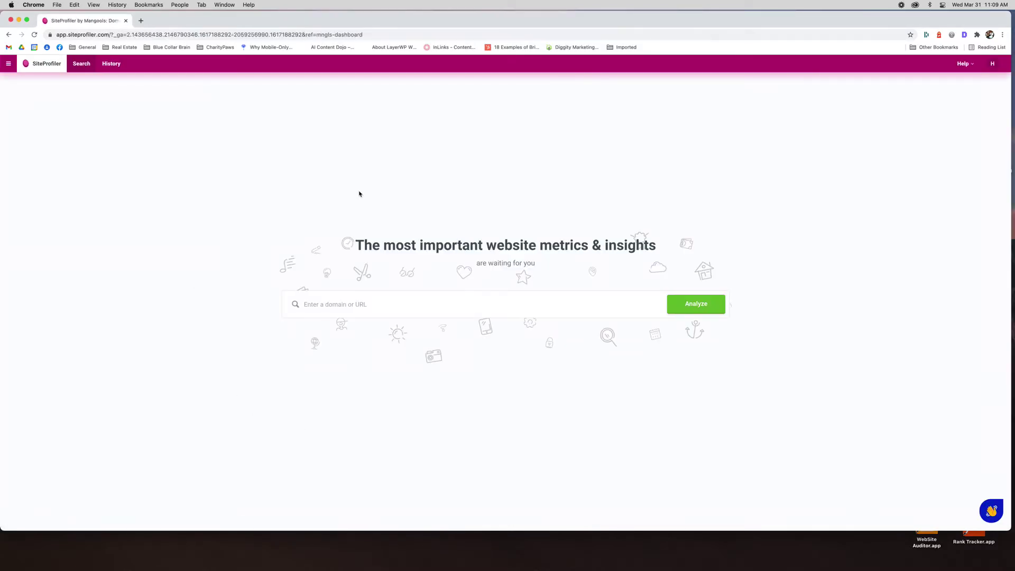
{"action": "left_click", "coordinate": [355, 304]}
{"action": "type", "text": "2dogsdesign.com"}
{"action": "left_click", "coordinate": [712, 307]}
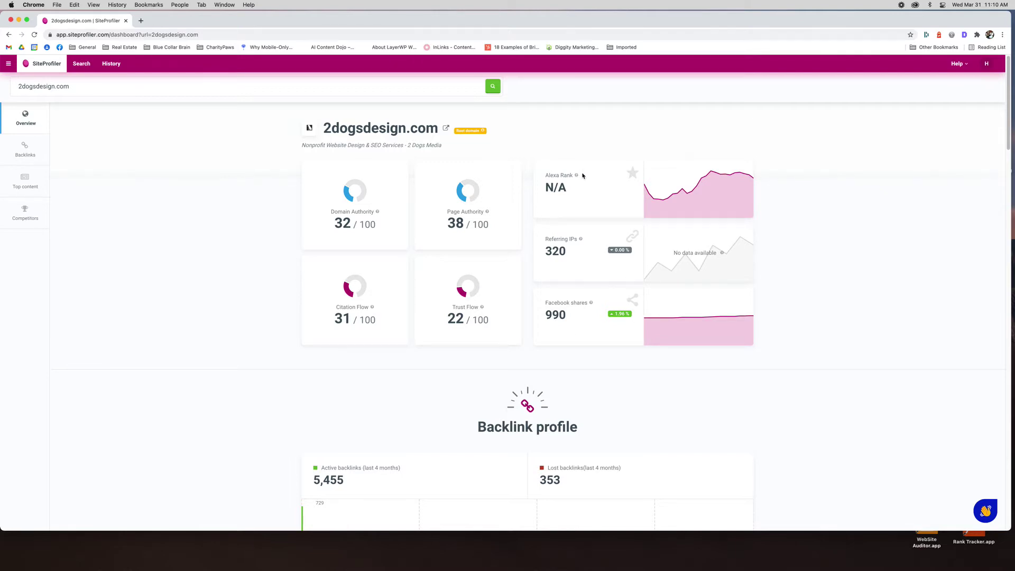
{"action": "mouse_move", "coordinate": [577, 178]}
{"action": "scroll", "coordinate": [459, 304], "scroll_direction": "down", "scroll_amount": 5}
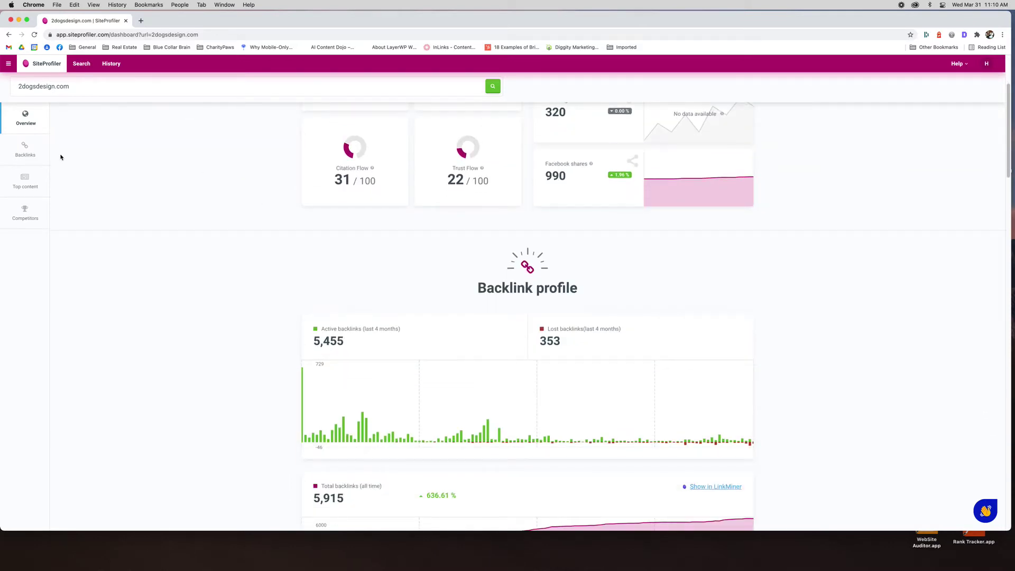
{"action": "left_click", "coordinate": [33, 151]}
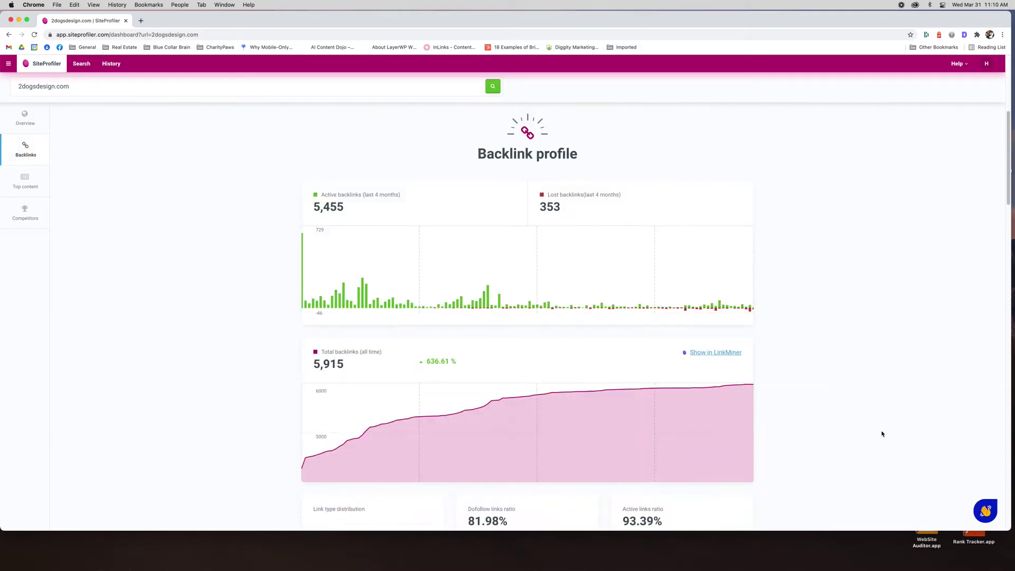
{"action": "scroll", "coordinate": [882, 434], "scroll_direction": "down", "scroll_amount": 15}
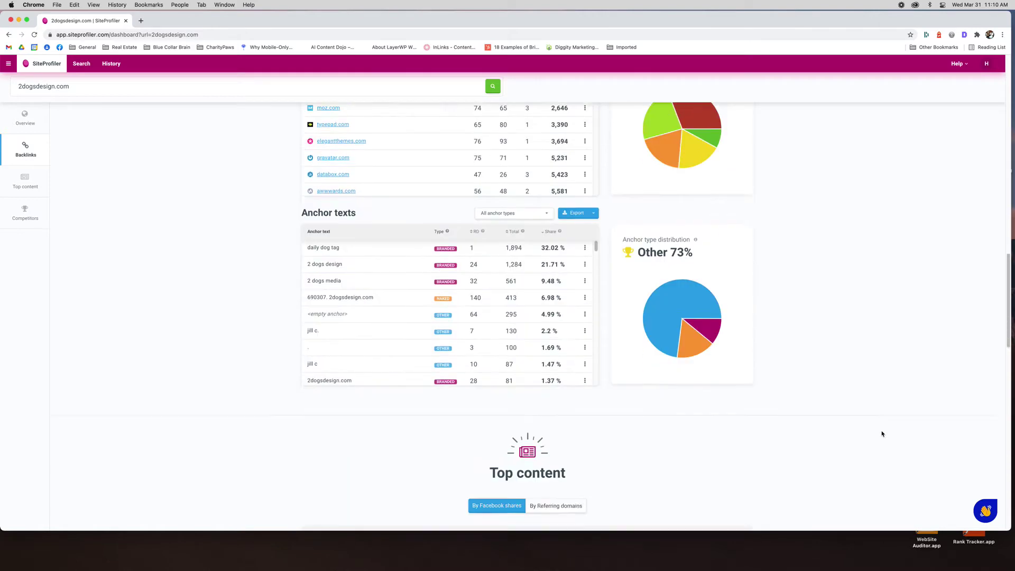
{"action": "left_click", "coordinate": [25, 180]}
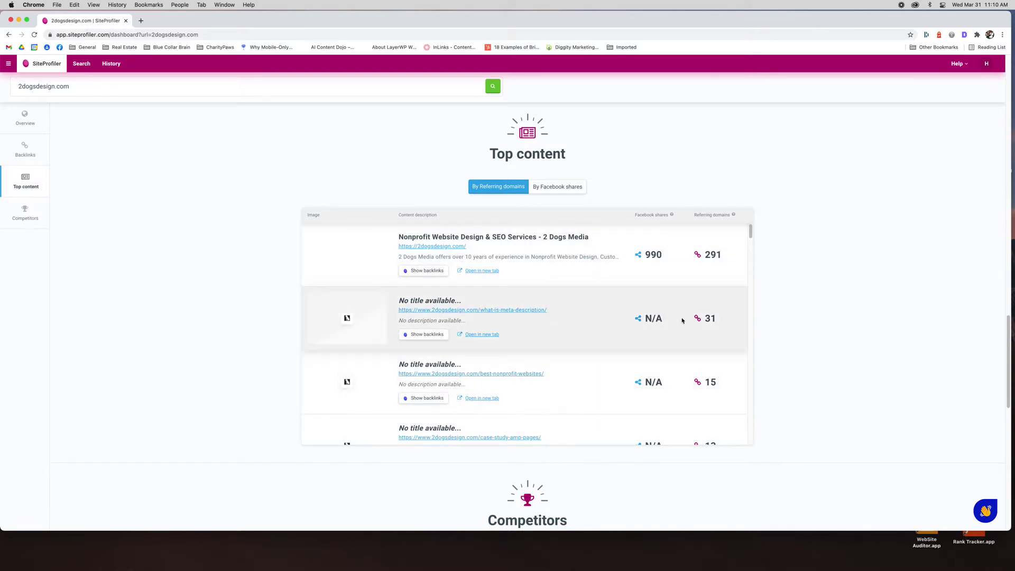
{"action": "scroll", "coordinate": [595, 347], "scroll_direction": "down", "scroll_amount": 3}
{"action": "scroll", "coordinate": [594, 344], "scroll_direction": "up", "scroll_amount": 3}
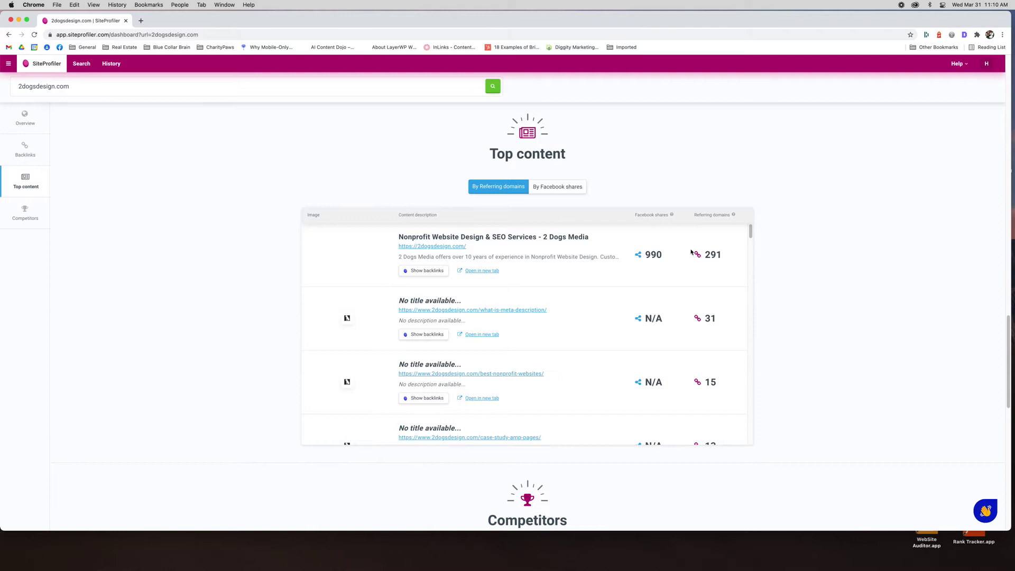
{"action": "left_click", "coordinate": [24, 214]}
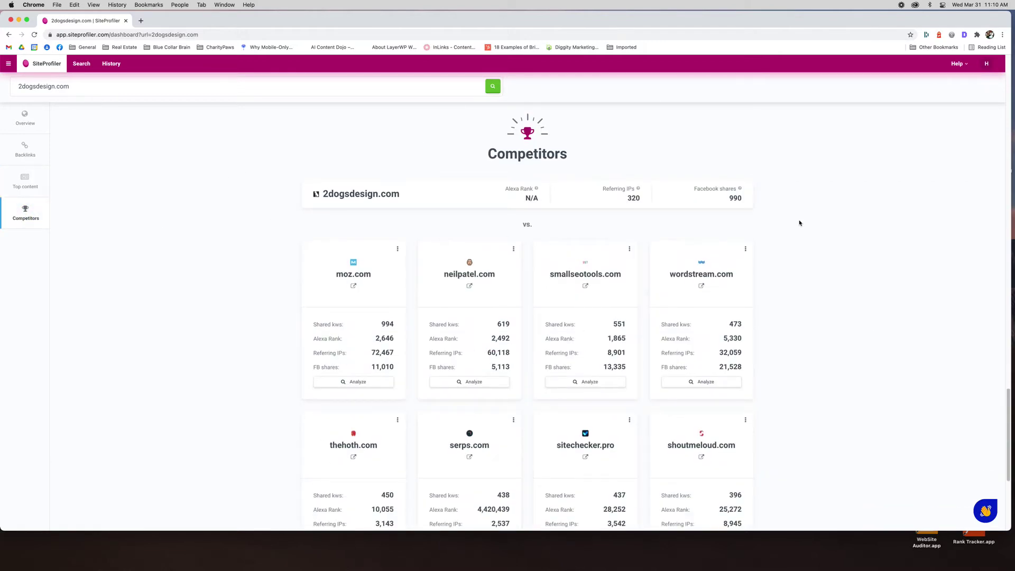
{"action": "scroll", "coordinate": [787, 384], "scroll_direction": "down", "scroll_amount": 3}
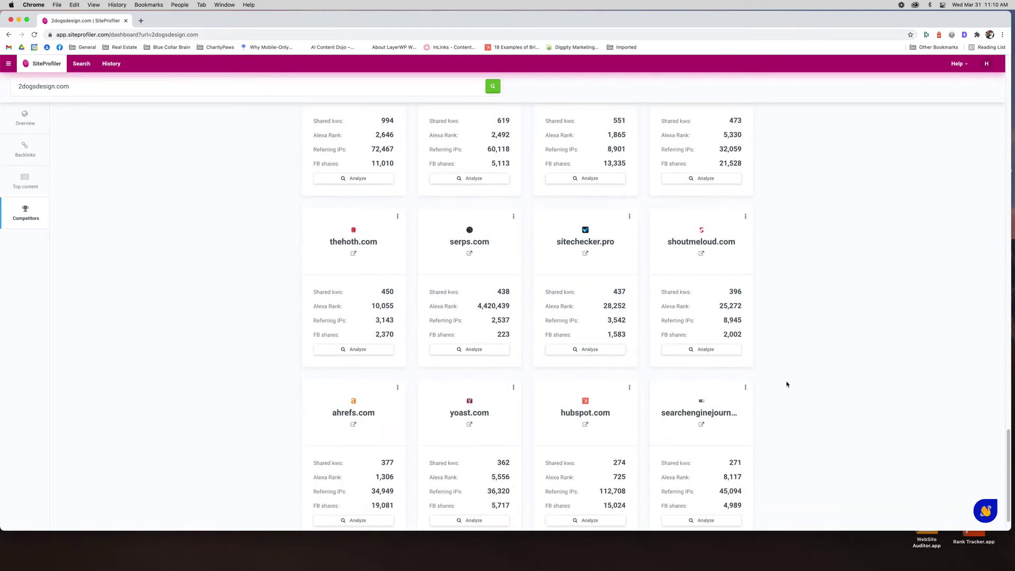
{"action": "scroll", "coordinate": [787, 384], "scroll_direction": "up", "scroll_amount": 20}
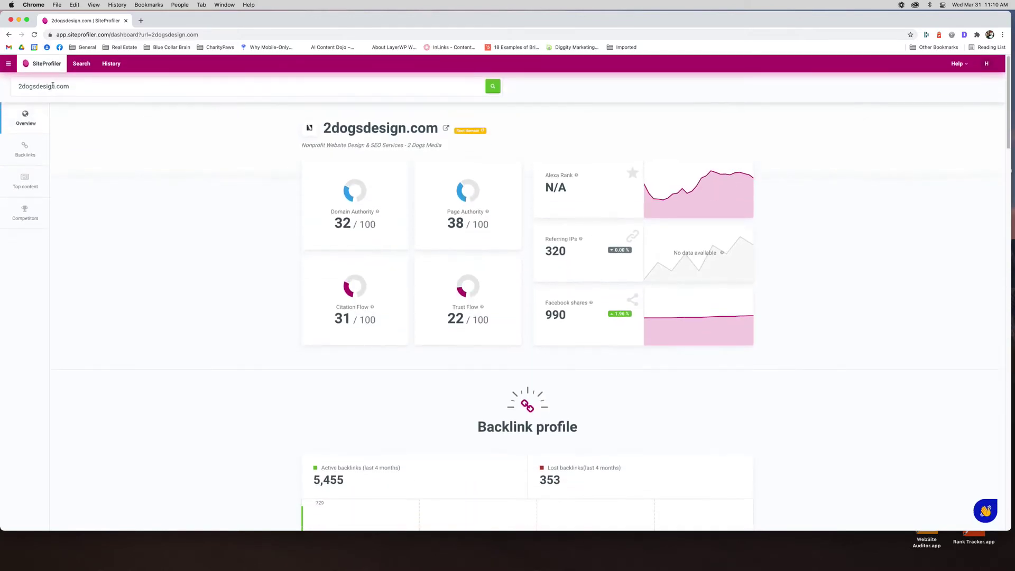
Switch to LinkMiner from the app menu and find backlinks for 2dogsdesign.com.
{"action": "left_click", "coordinate": [9, 64]}
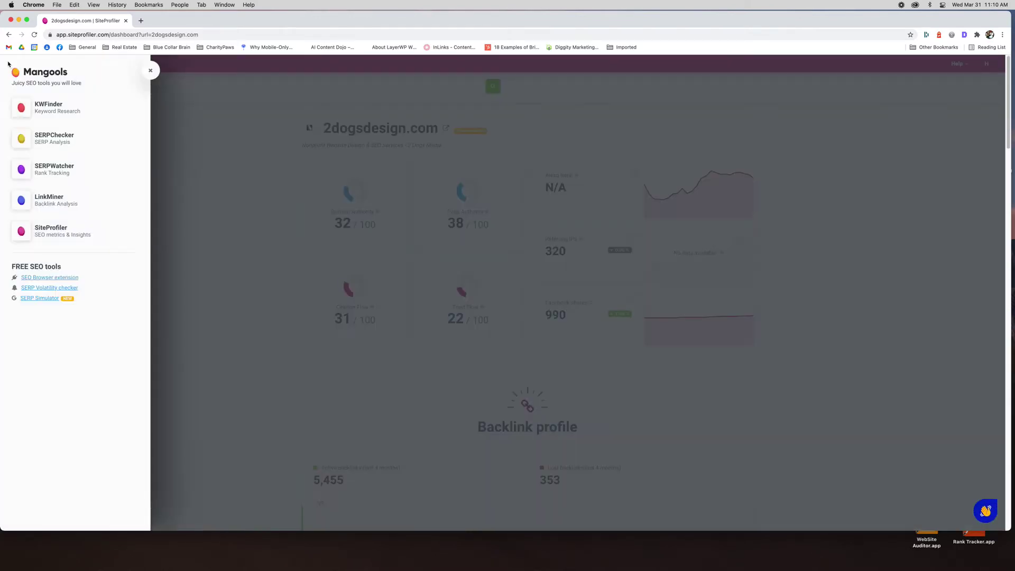
{"action": "left_click", "coordinate": [58, 198]}
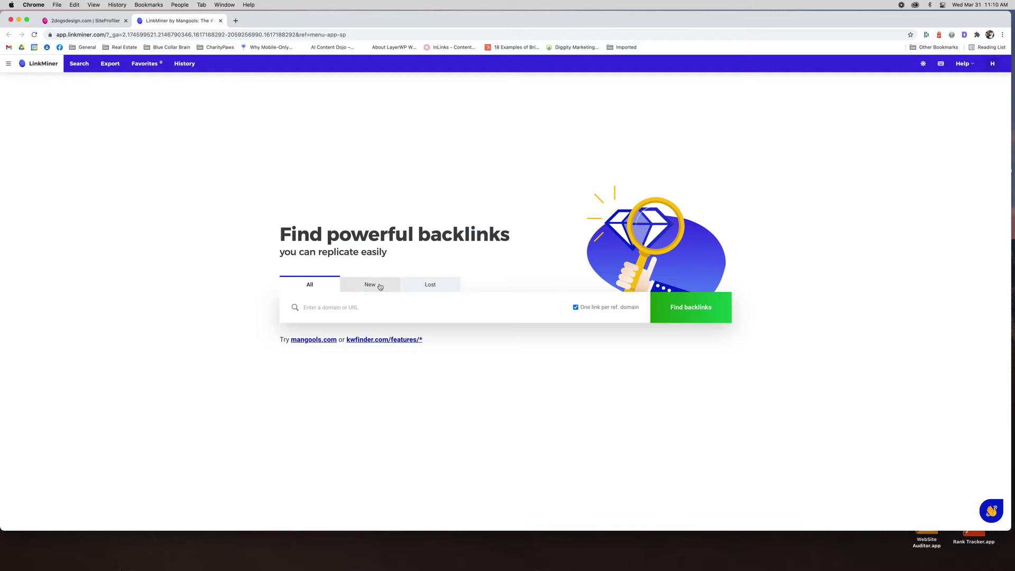
{"action": "left_click", "coordinate": [411, 308]}
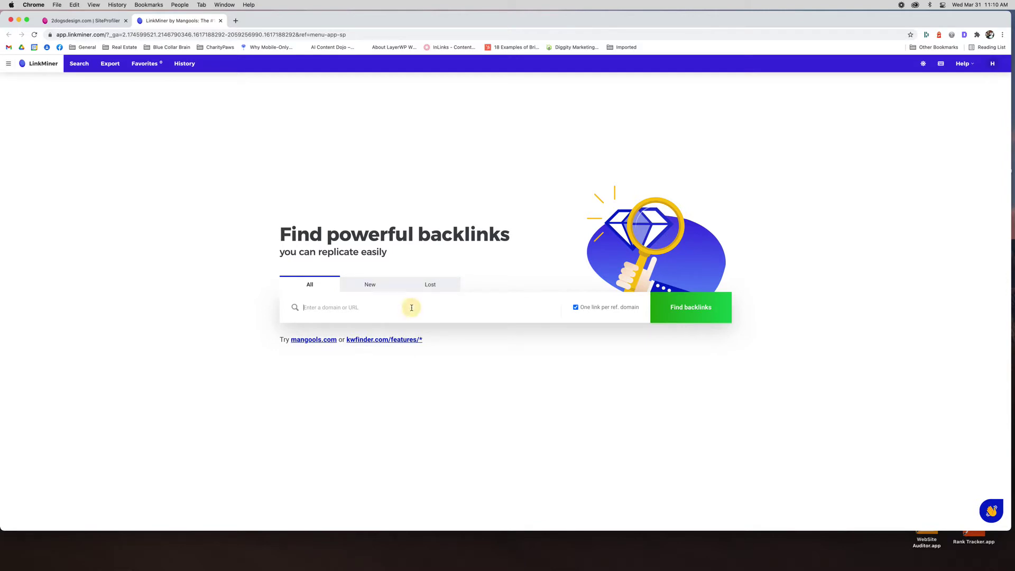
{"action": "type", "text": "2dogsdesign.com"}
{"action": "left_click", "coordinate": [685, 307]}
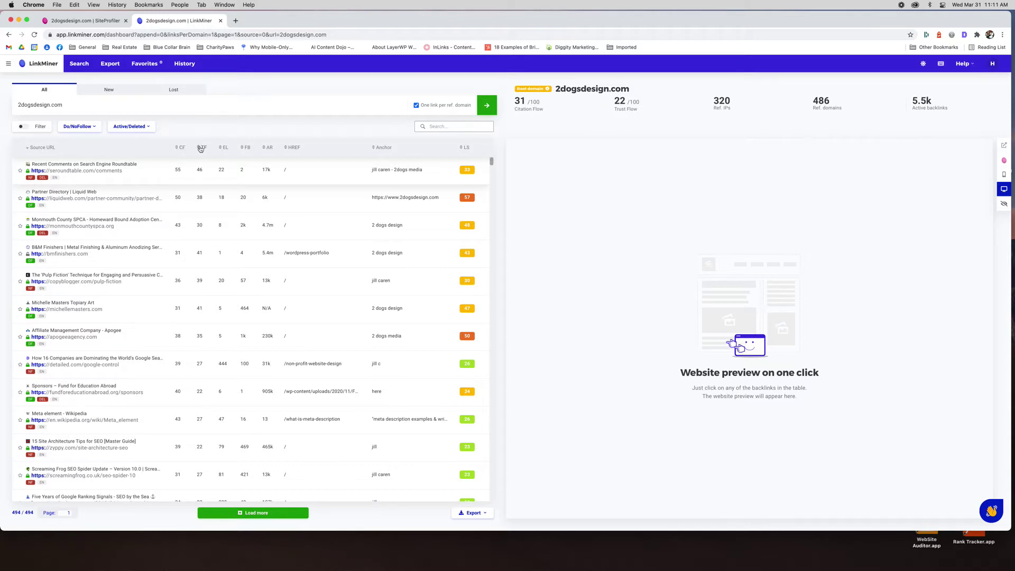
Sort the 494 backlinks by Citation Flow descending, putting feedpress.me at the top.
{"action": "left_click", "coordinate": [180, 149]}
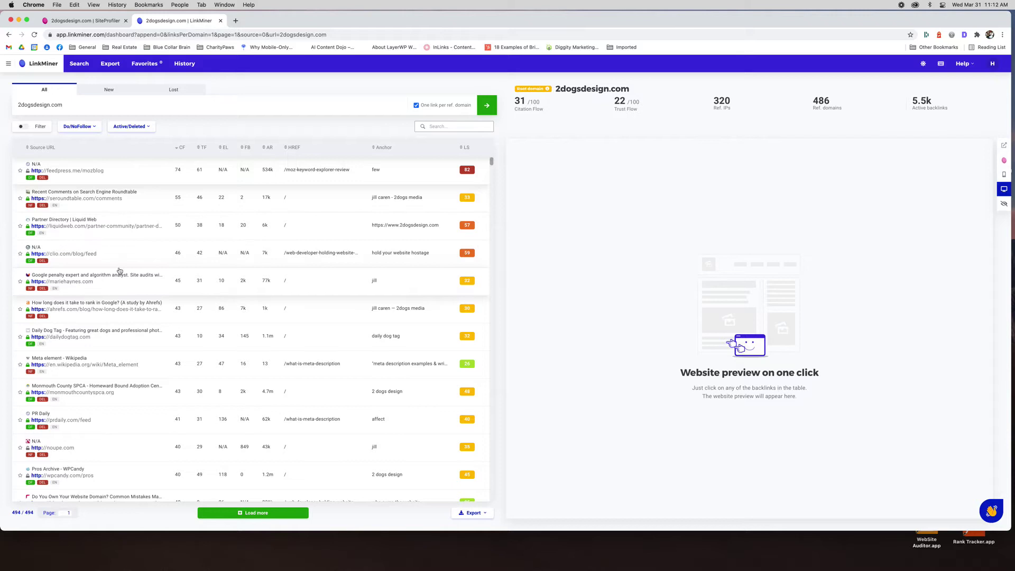
{"action": "scroll", "coordinate": [130, 291], "scroll_direction": "down", "scroll_amount": 4}
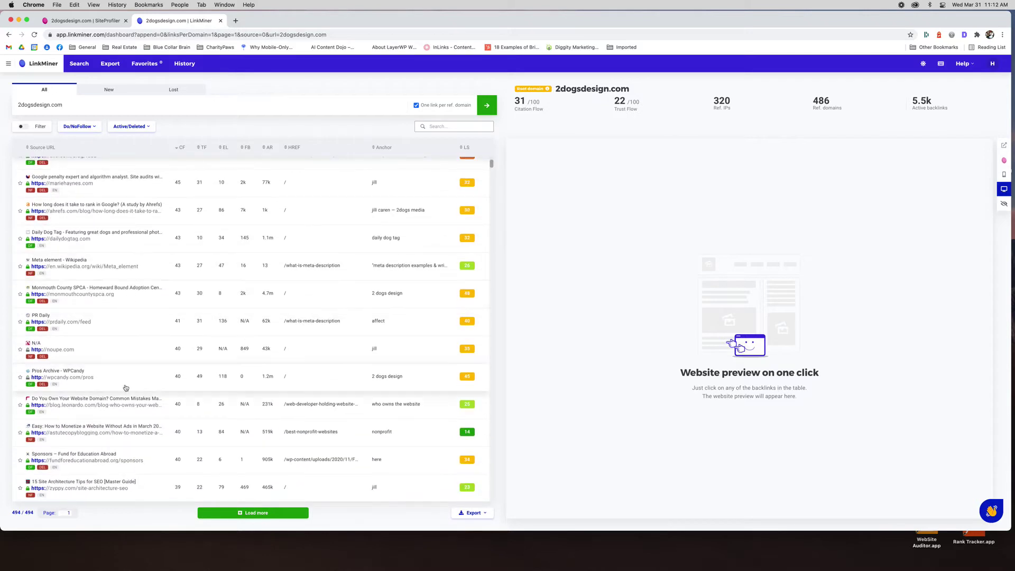
Preview the blog.leonardo.com linking article in mobile view, then back in desktop view.
{"action": "left_click", "coordinate": [126, 413]}
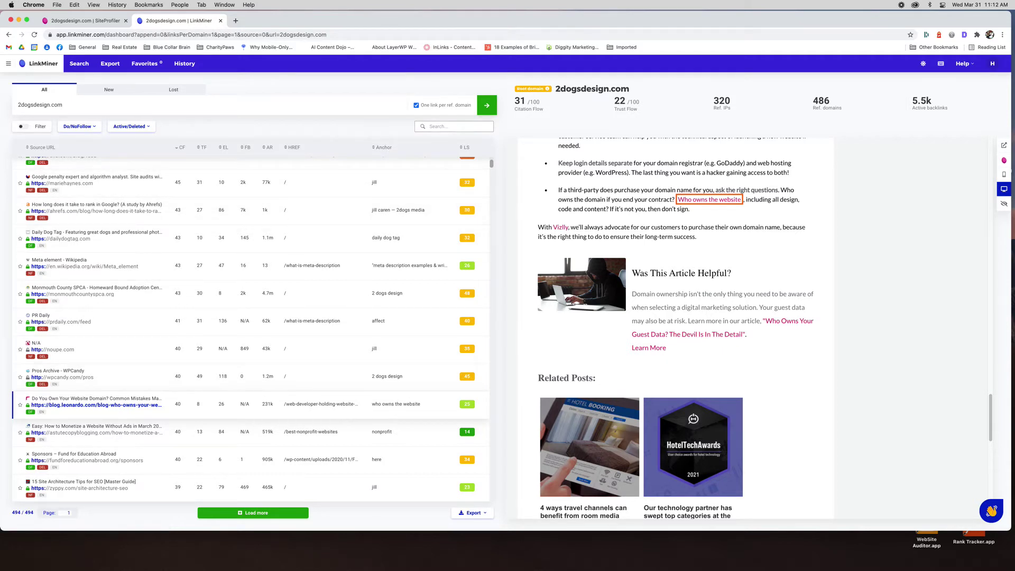
{"action": "left_click", "coordinate": [1005, 176]}
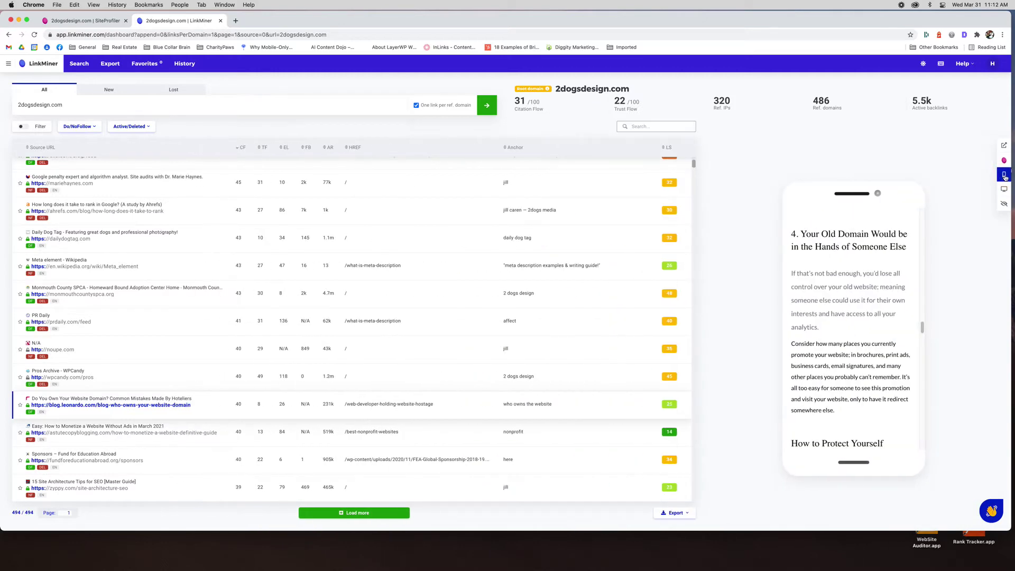
{"action": "left_click", "coordinate": [1005, 189]}
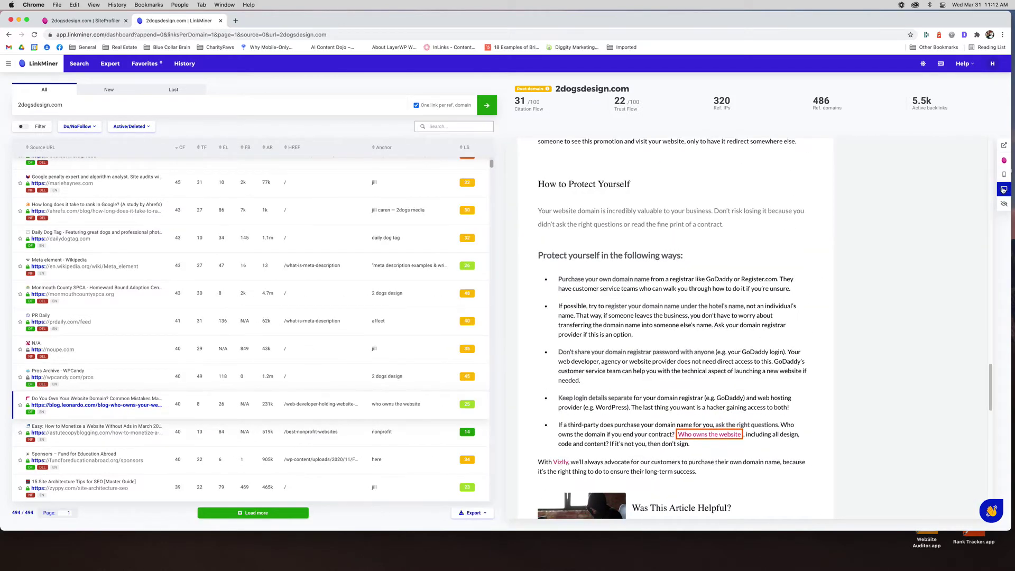
{"action": "scroll", "coordinate": [73, 481], "scroll_direction": "down", "scroll_amount": 3}
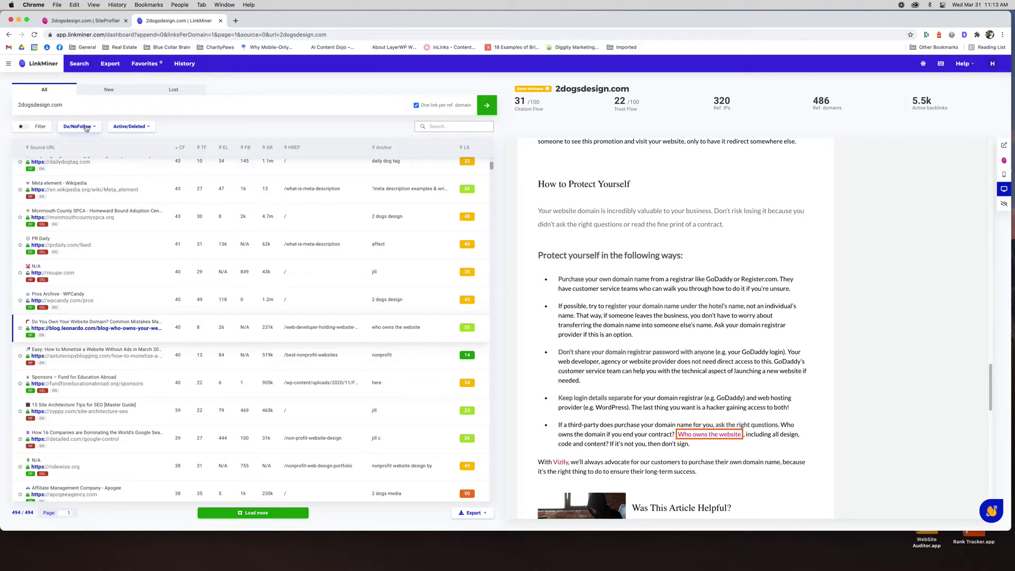
Check the active/deleted link filter, then scroll down to backlinks around Citation Flow 30.
{"action": "left_click", "coordinate": [138, 128]}
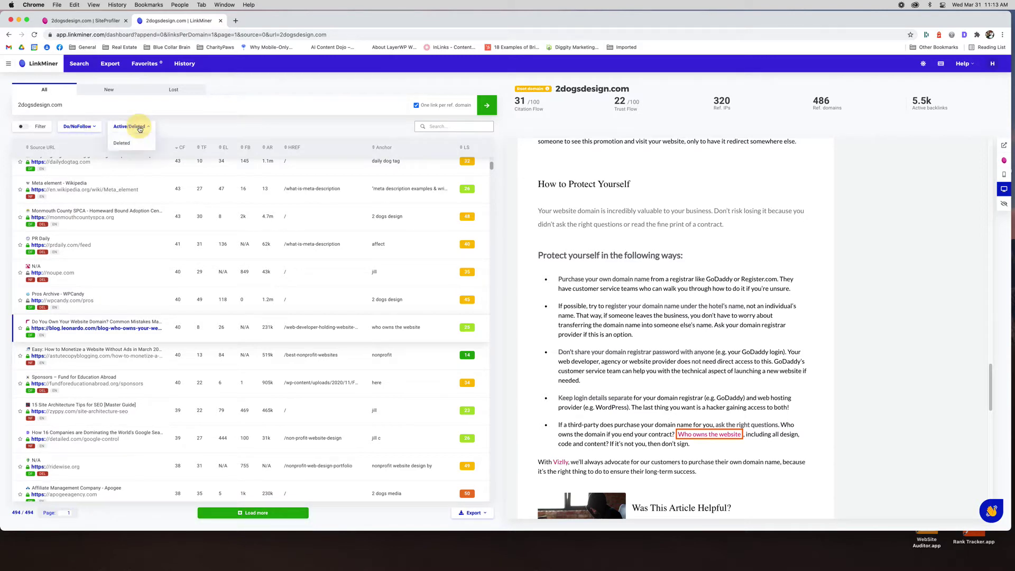
{"action": "left_click", "coordinate": [138, 128]}
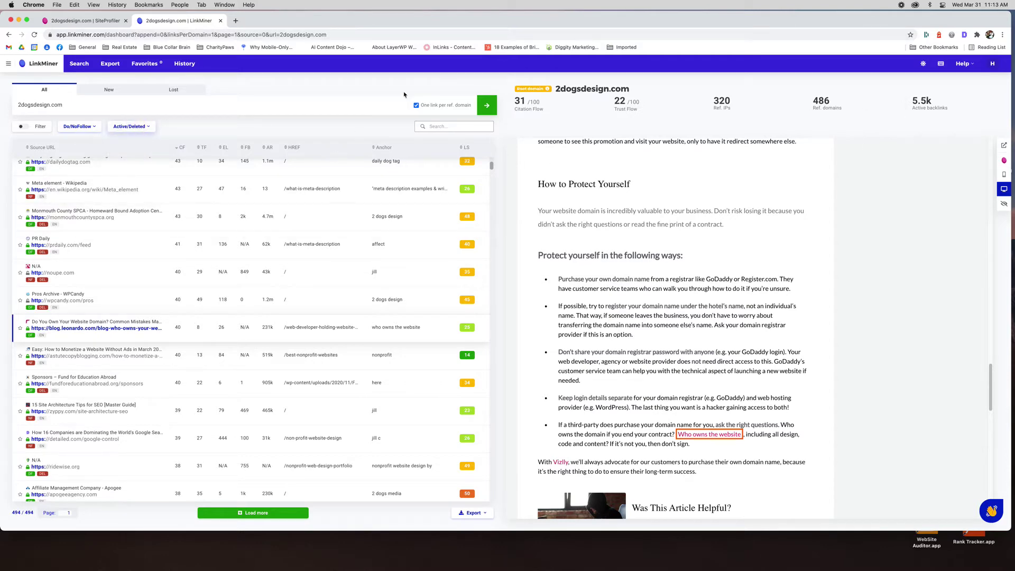
{"action": "scroll", "coordinate": [407, 280], "scroll_direction": "down", "scroll_amount": 10}
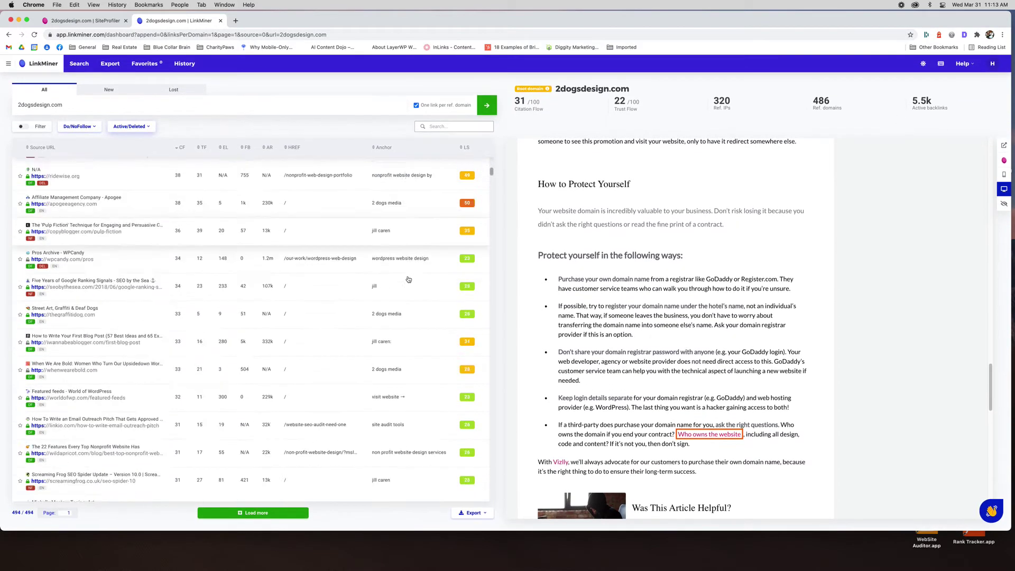
{"action": "scroll", "coordinate": [408, 279], "scroll_direction": "down", "scroll_amount": 5}
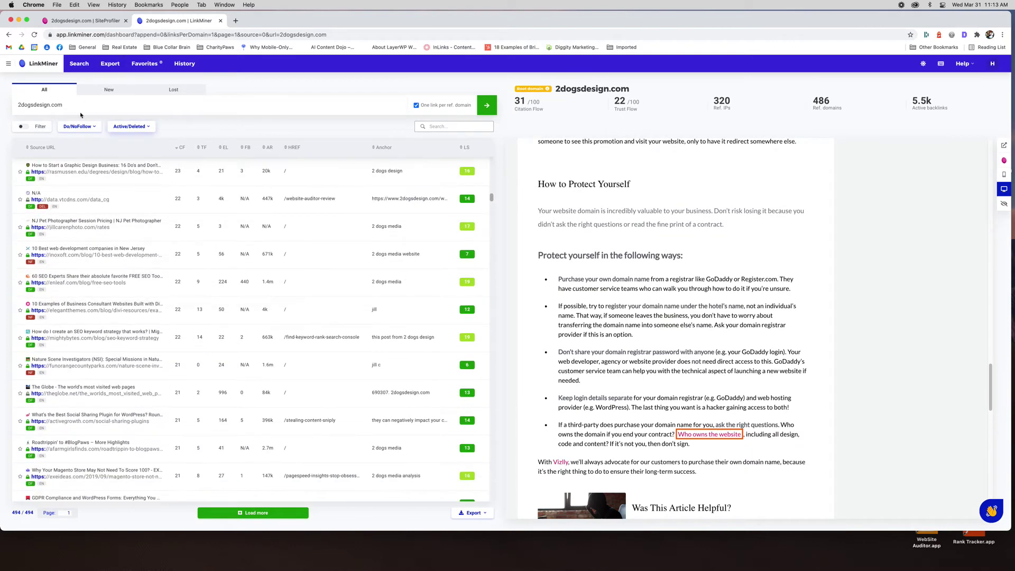
{"action": "scroll", "coordinate": [349, 312], "scroll_direction": "down", "scroll_amount": 5}
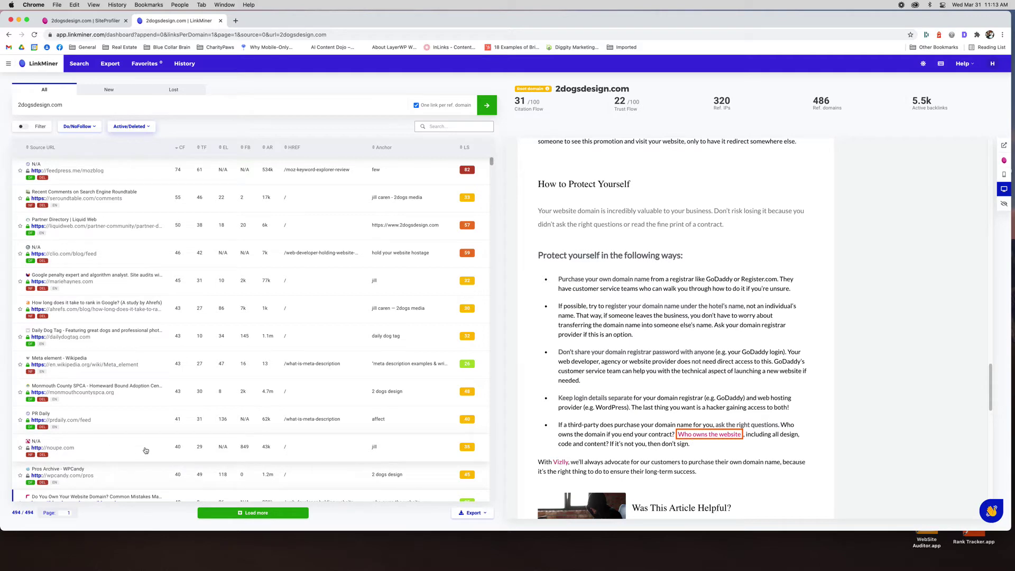
{"action": "scroll", "coordinate": [116, 460], "scroll_direction": "down", "scroll_amount": 5}
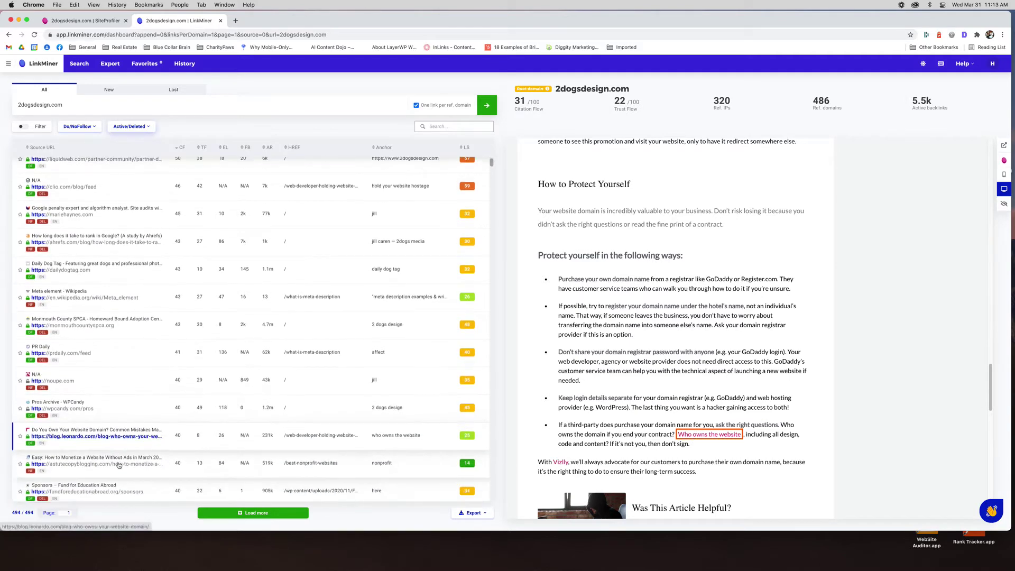
{"action": "scroll", "coordinate": [118, 465], "scroll_direction": "down", "scroll_amount": 4}
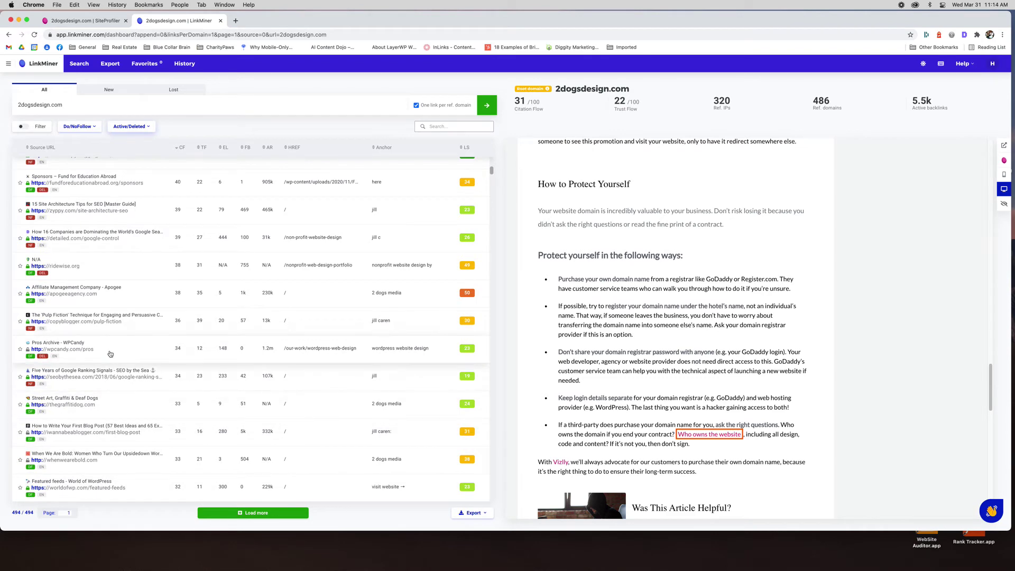
{"action": "scroll", "coordinate": [141, 384], "scroll_direction": "down", "scroll_amount": 7}
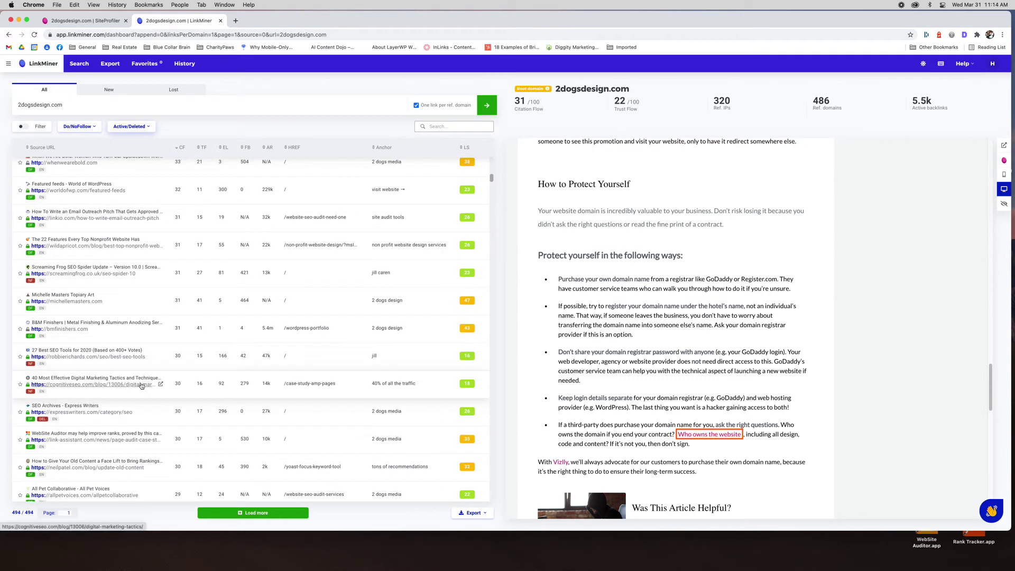
{"action": "scroll", "coordinate": [95, 411], "scroll_direction": "down", "scroll_amount": 5}
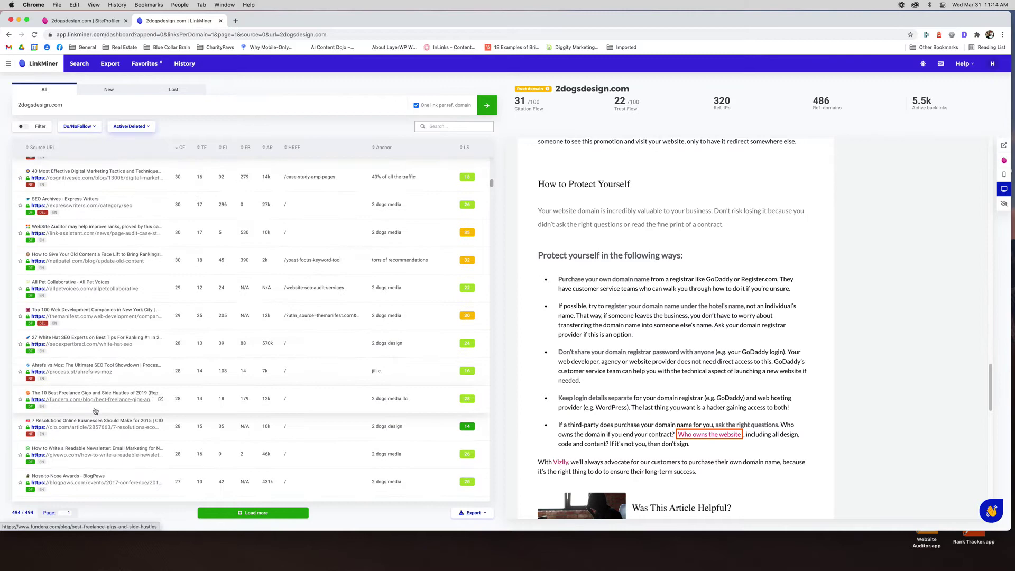
Preview the neilpatel.com linking page, then the link-assistant.com page, which shows empty.
{"action": "left_click", "coordinate": [132, 266]}
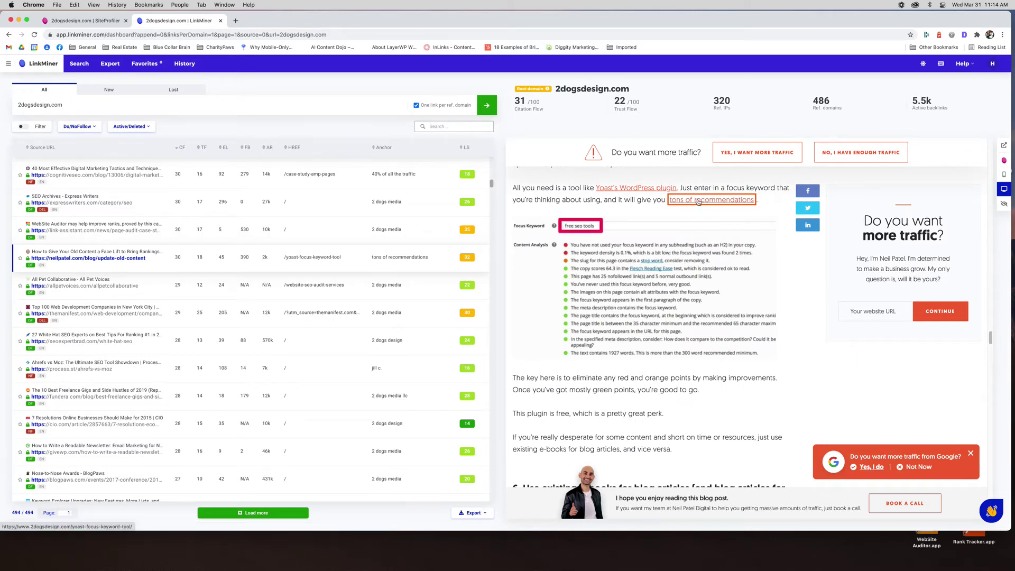
{"action": "left_click", "coordinate": [698, 201]}
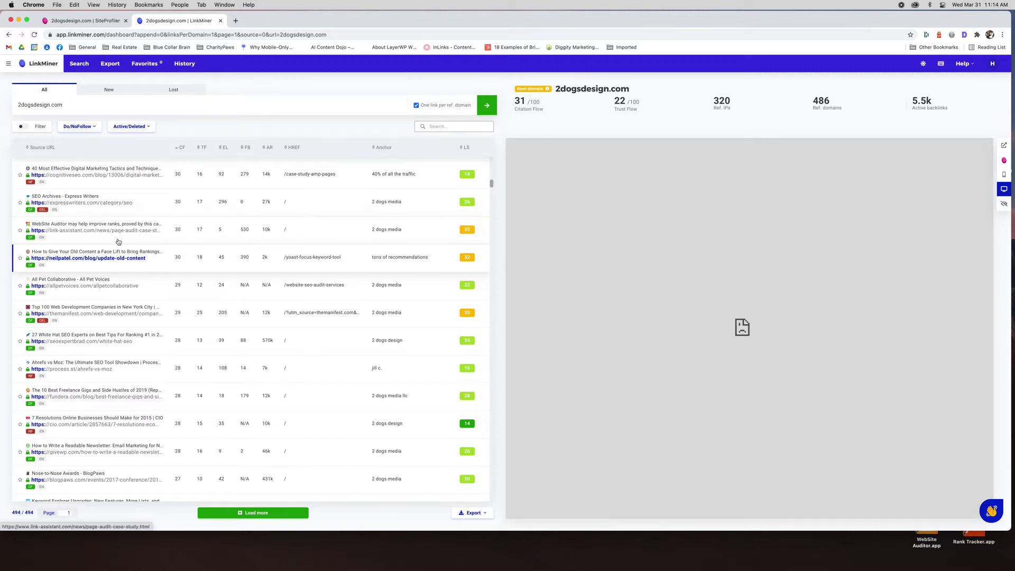
{"action": "scroll", "coordinate": [225, 333], "scroll_direction": "down", "scroll_amount": 5}
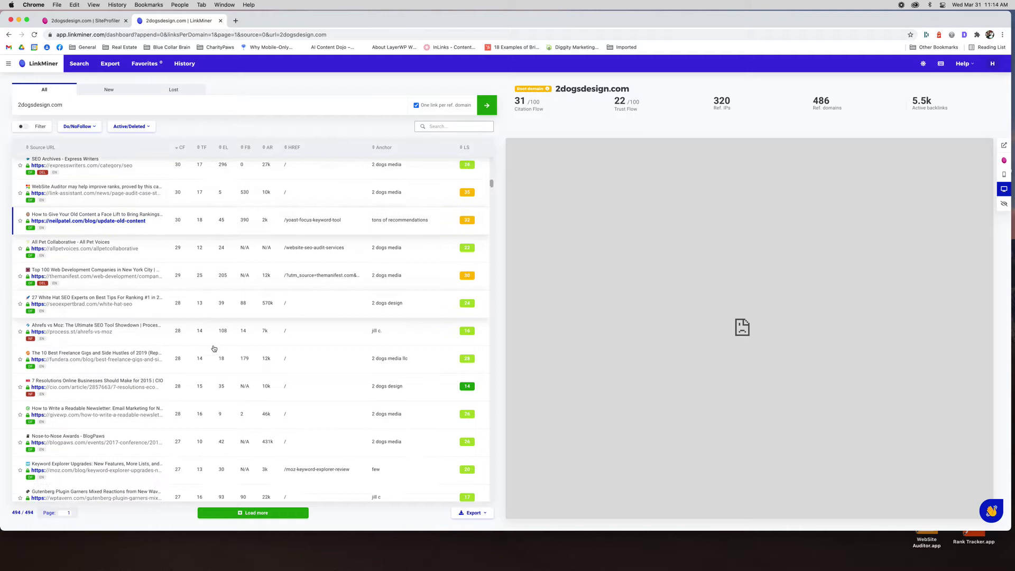
Close LinkMiner and launch SERPWatcher showing charitypaws.com's three tracked keywords.
{"action": "left_click", "coordinate": [221, 20]}
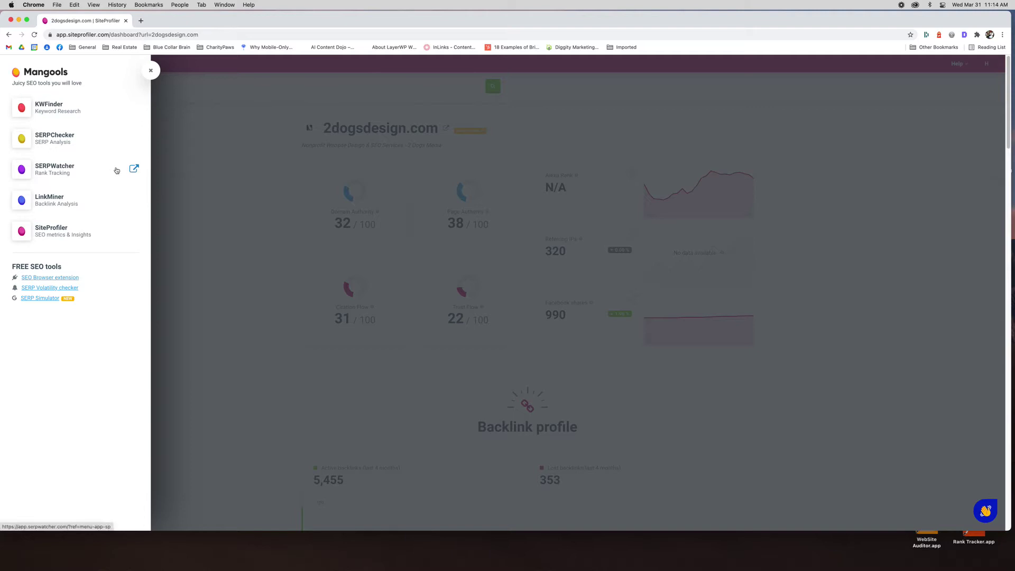
{"action": "left_click", "coordinate": [134, 168]}
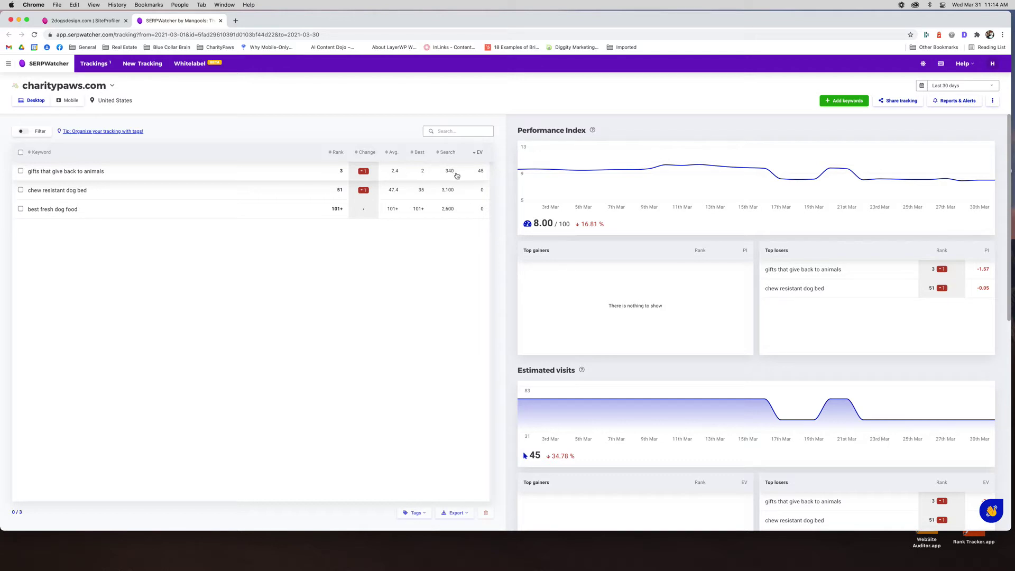
{"action": "mouse_move", "coordinate": [480, 154]}
{"action": "left_click", "coordinate": [72, 101]}
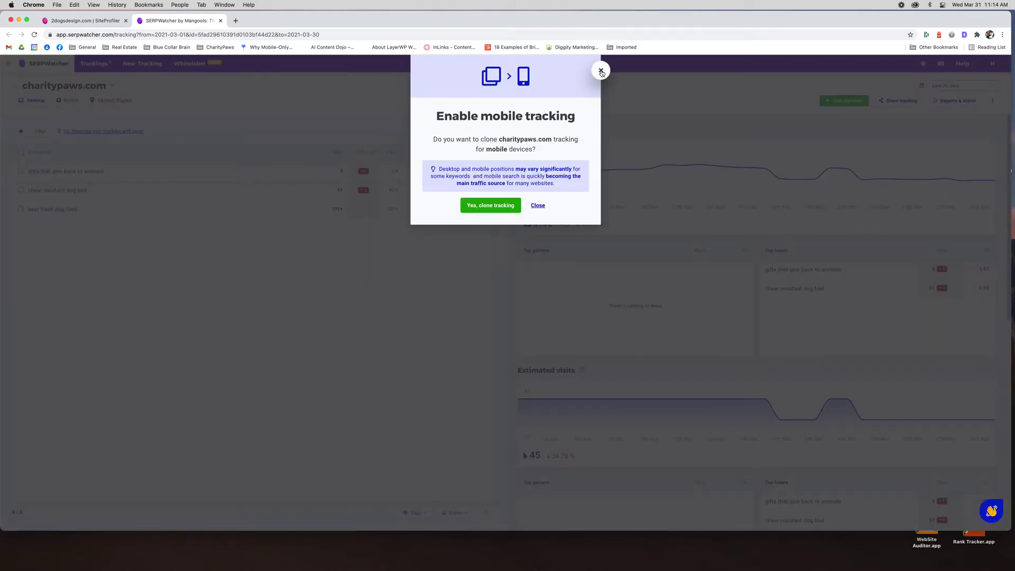
{"action": "left_click", "coordinate": [601, 71]}
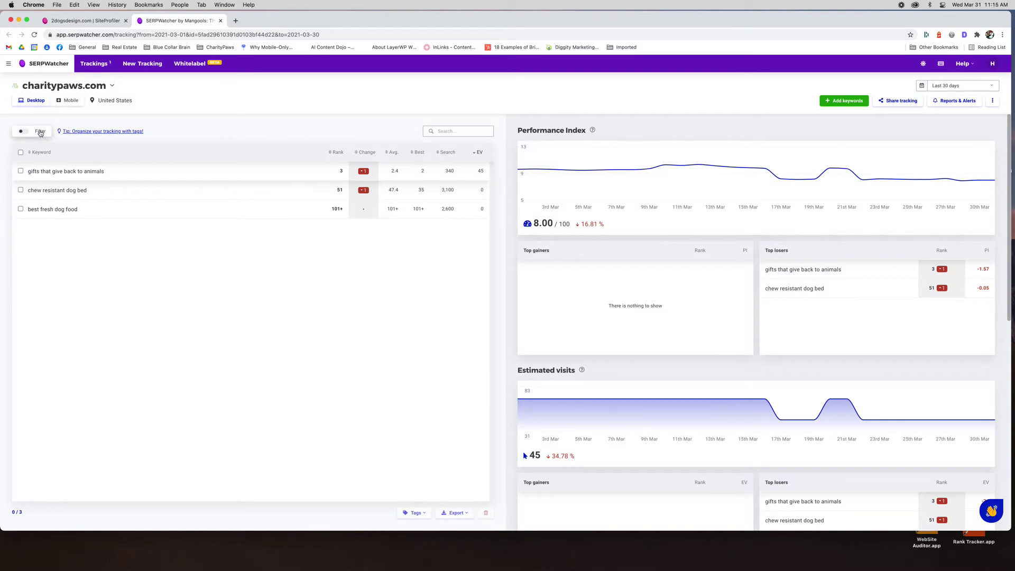
{"action": "left_click", "coordinate": [40, 133]}
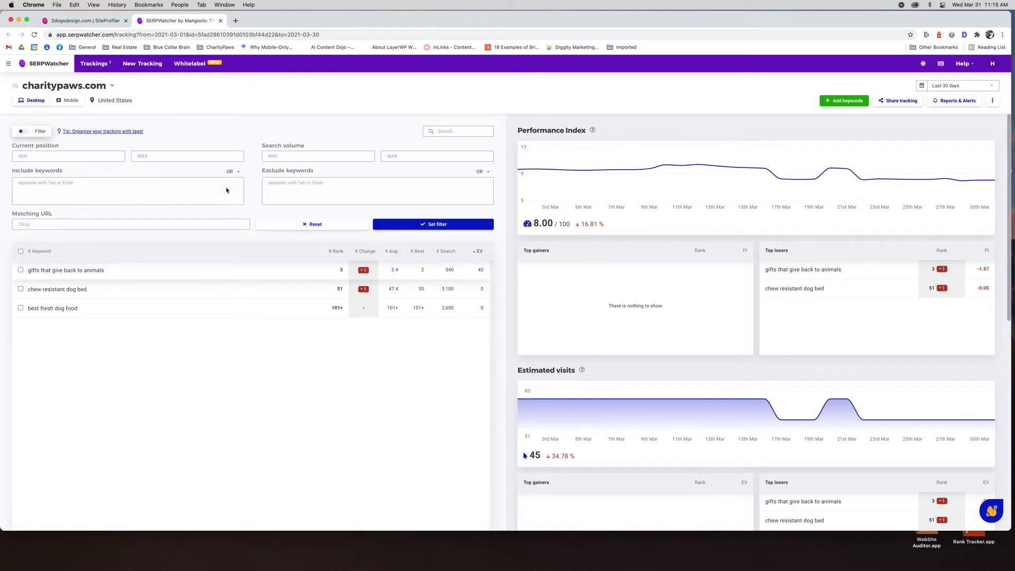
{"action": "left_click", "coordinate": [37, 131]}
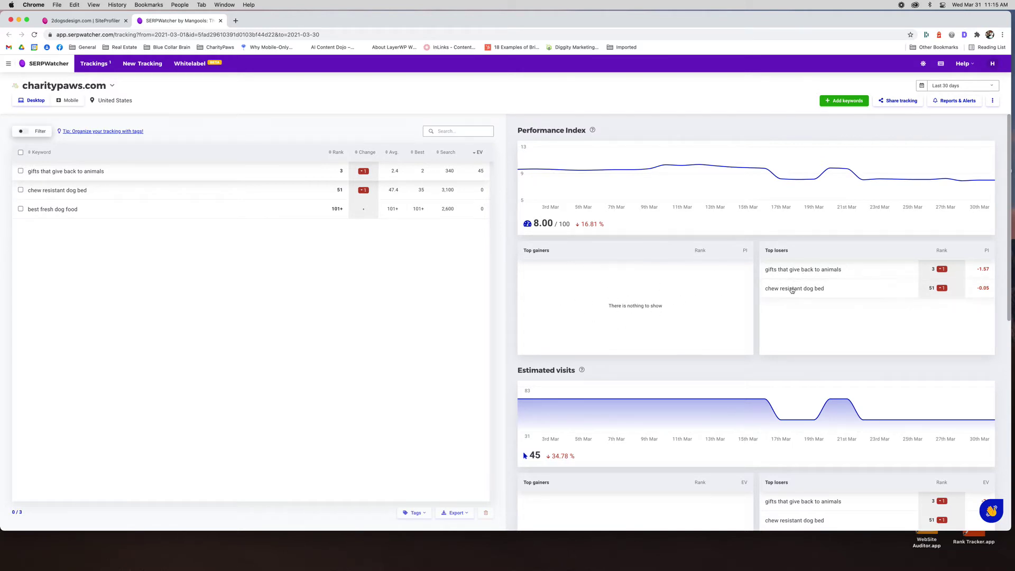
Scroll through charitypaws.com's estimated visits, keyword position flow and distribution charts.
{"action": "scroll", "coordinate": [1009, 221], "scroll_direction": "down", "scroll_amount": 3}
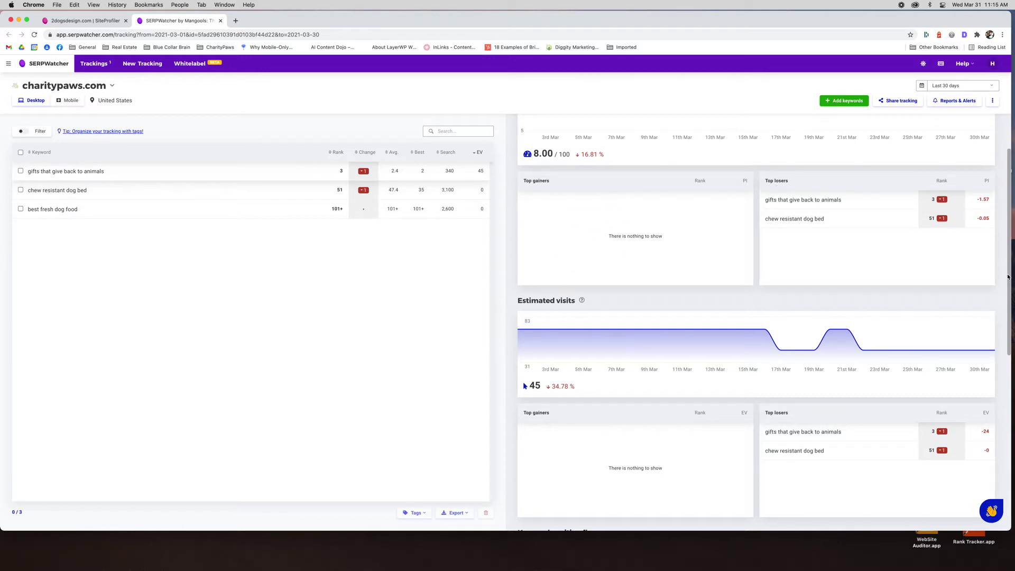
{"action": "left_click_drag", "start_coordinate": [1008, 277], "coordinate": [1008, 311]}
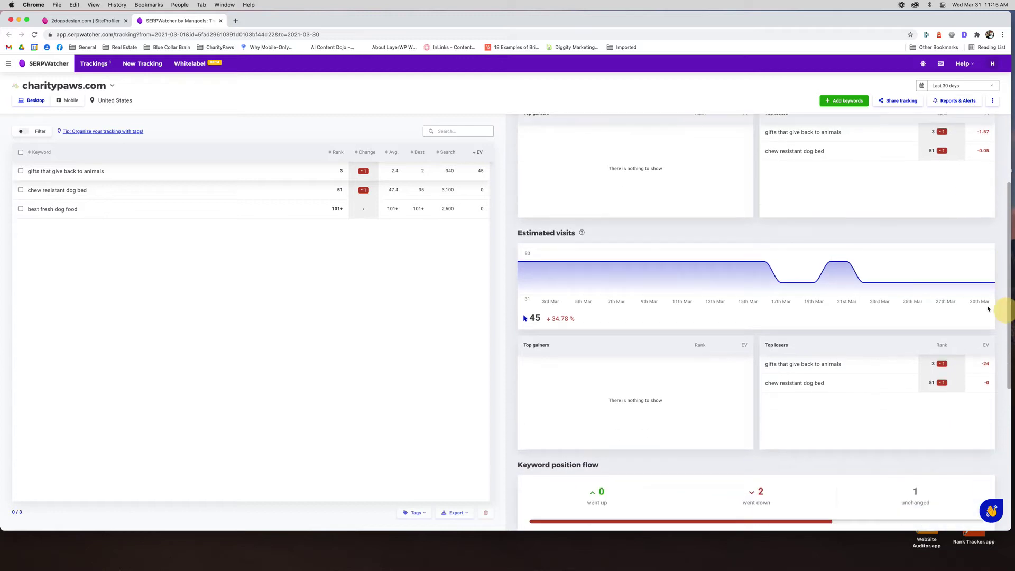
{"action": "mouse_move", "coordinate": [824, 277]}
{"action": "left_click_drag", "start_coordinate": [1011, 321], "coordinate": [1004, 401]}
{"action": "scroll", "coordinate": [846, 451], "scroll_direction": "down", "scroll_amount": 2}
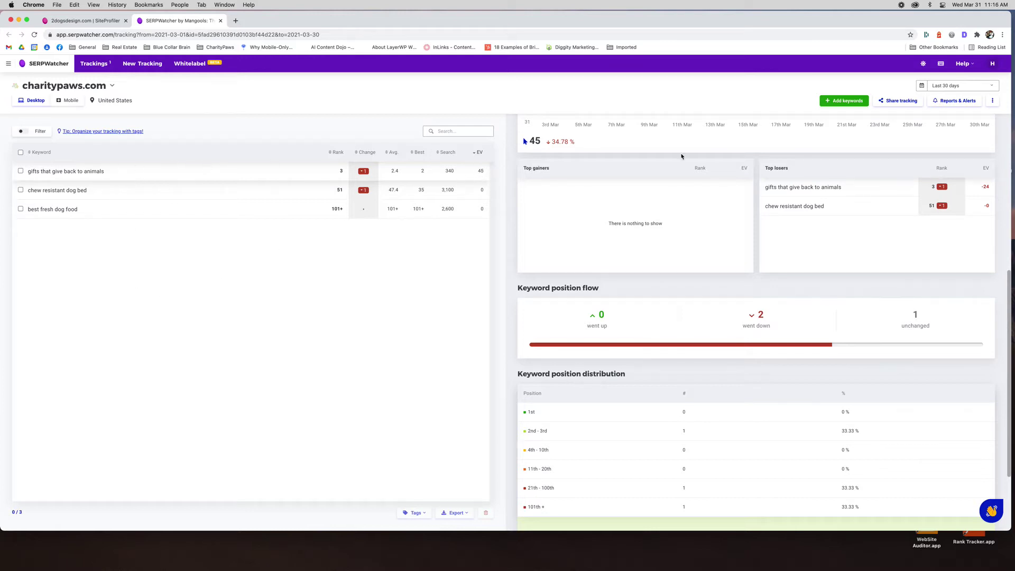
{"action": "left_click_drag", "start_coordinate": [1008, 288], "coordinate": [1008, 283]}
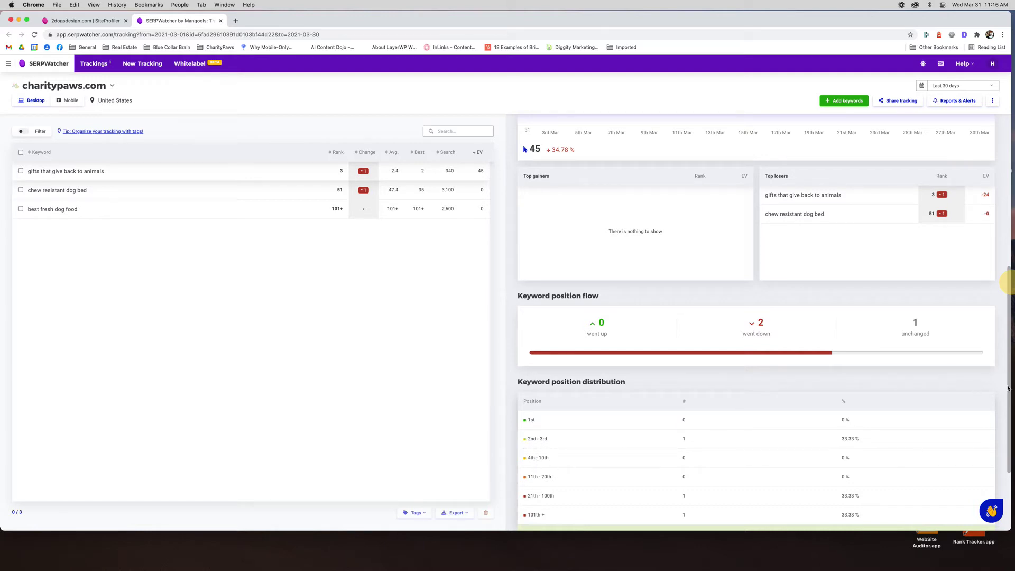
{"action": "left_click_drag", "start_coordinate": [1008, 389], "coordinate": [1006, 217]}
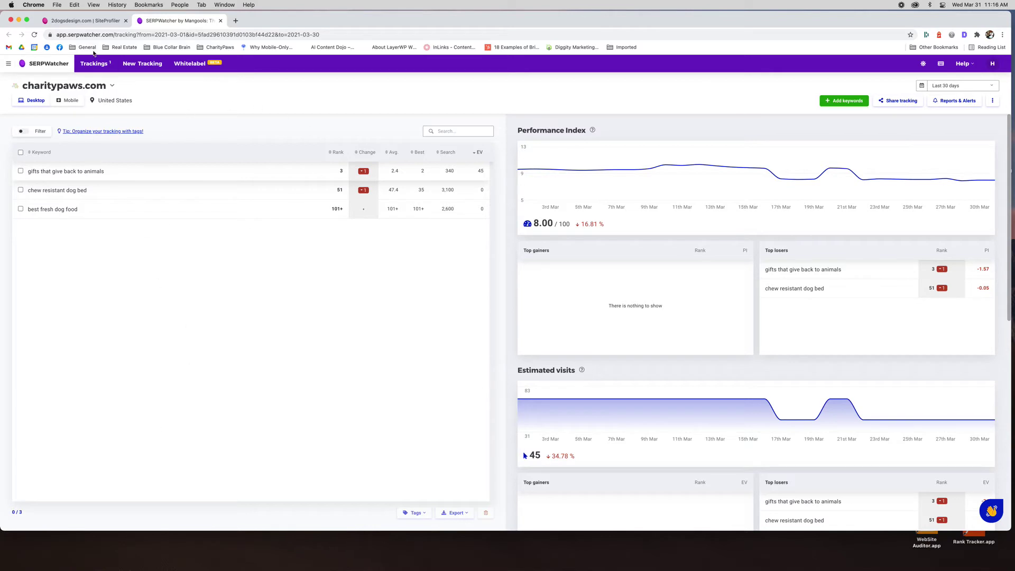
Return to the trackings list, view the New Tracking form, then close SERPWatcher.
{"action": "left_click", "coordinate": [88, 64]}
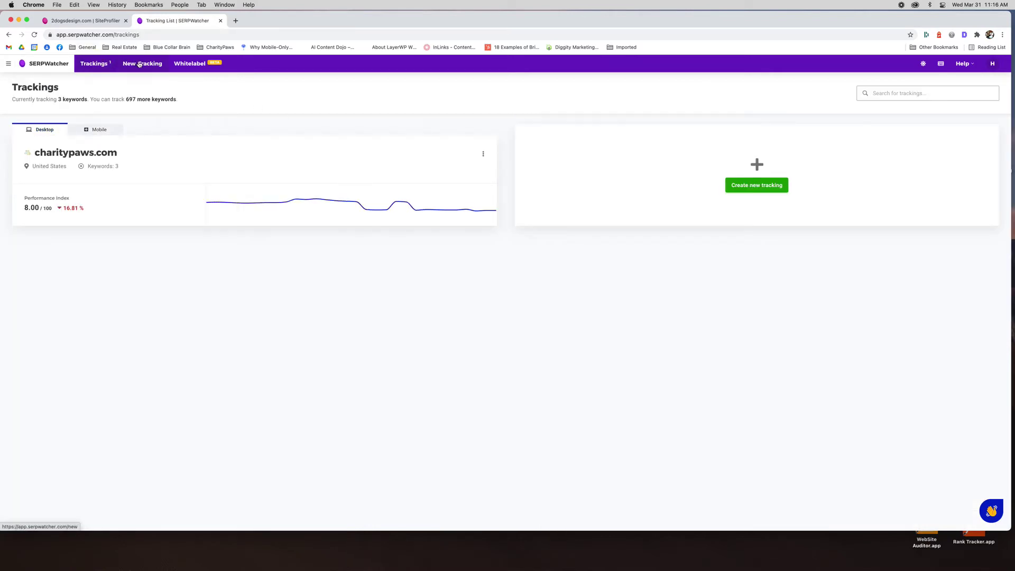
{"action": "left_click", "coordinate": [154, 63]}
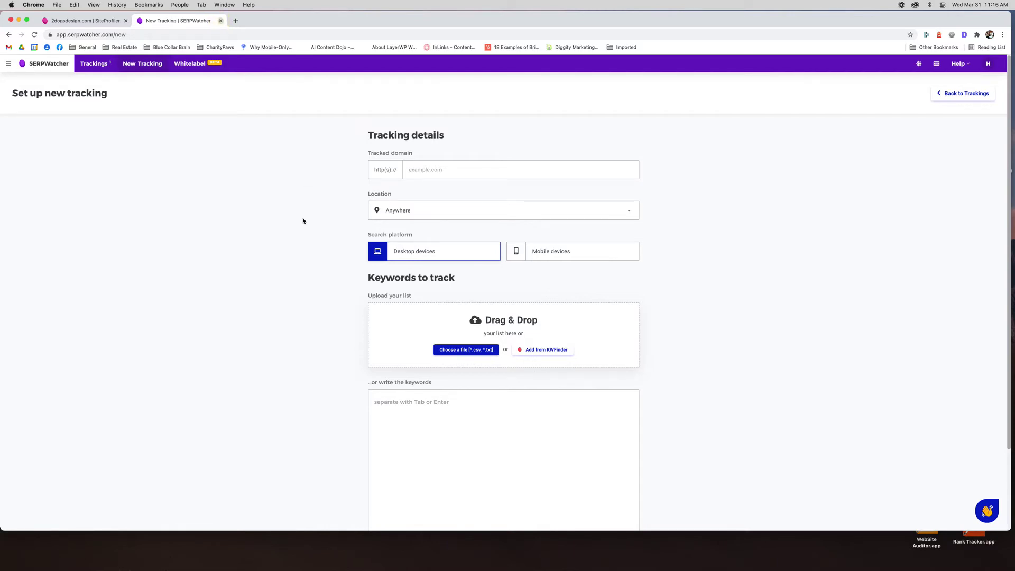
{"action": "left_click", "coordinate": [220, 21]}
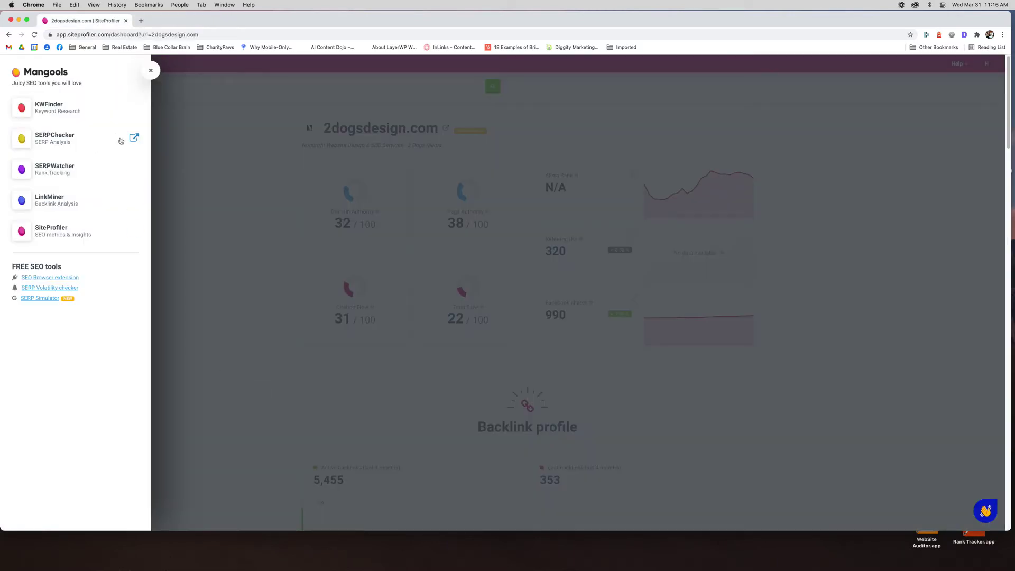
Analyze the 'best seo tools' United States desktop SERP in SERPChecker.
{"action": "left_click", "coordinate": [134, 138]}
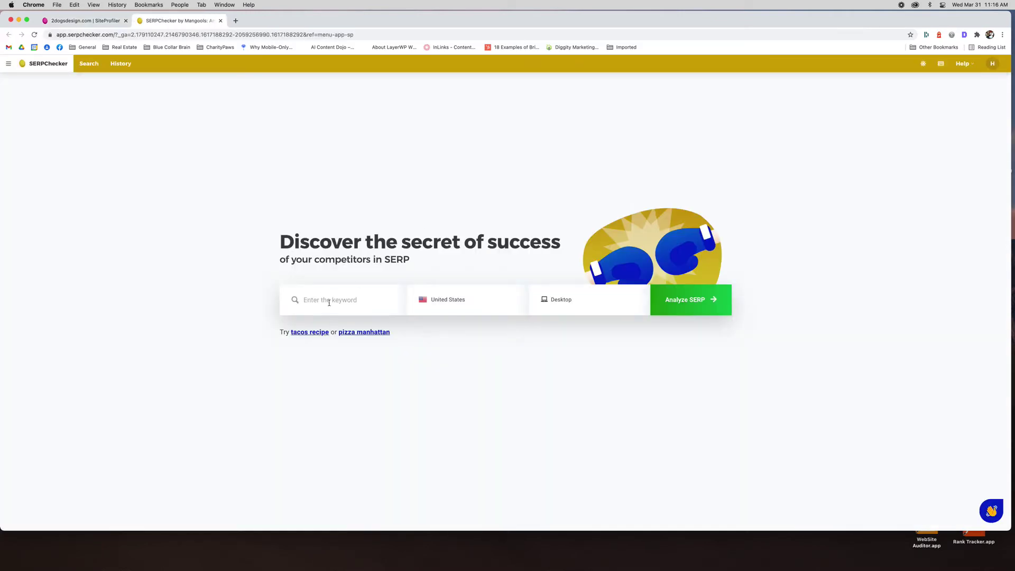
{"action": "left_click", "coordinate": [331, 300]}
{"action": "type", "text": "best seo tools"}
{"action": "left_click", "coordinate": [697, 302]}
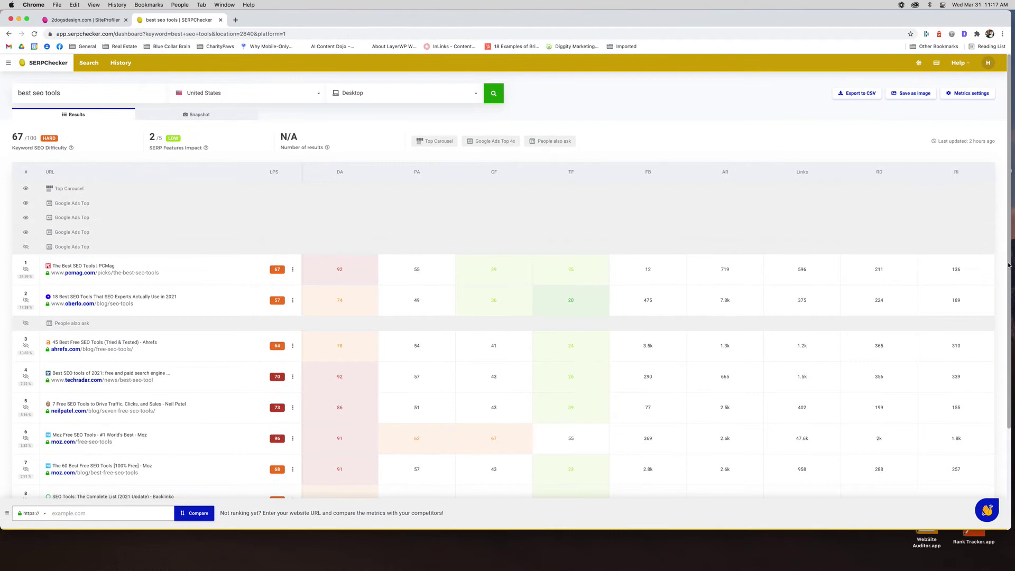
{"action": "scroll", "coordinate": [993, 343], "scroll_direction": "down", "scroll_amount": 3}
{"action": "scroll", "coordinate": [993, 349], "scroll_direction": "down", "scroll_amount": 2}
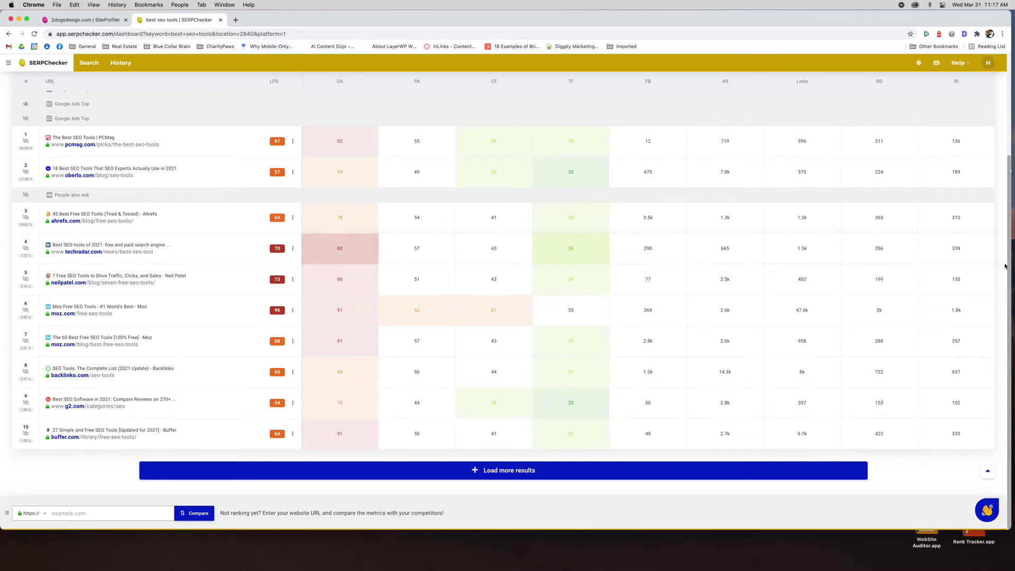
{"action": "left_click_drag", "start_coordinate": [1009, 232], "coordinate": [1008, 151]}
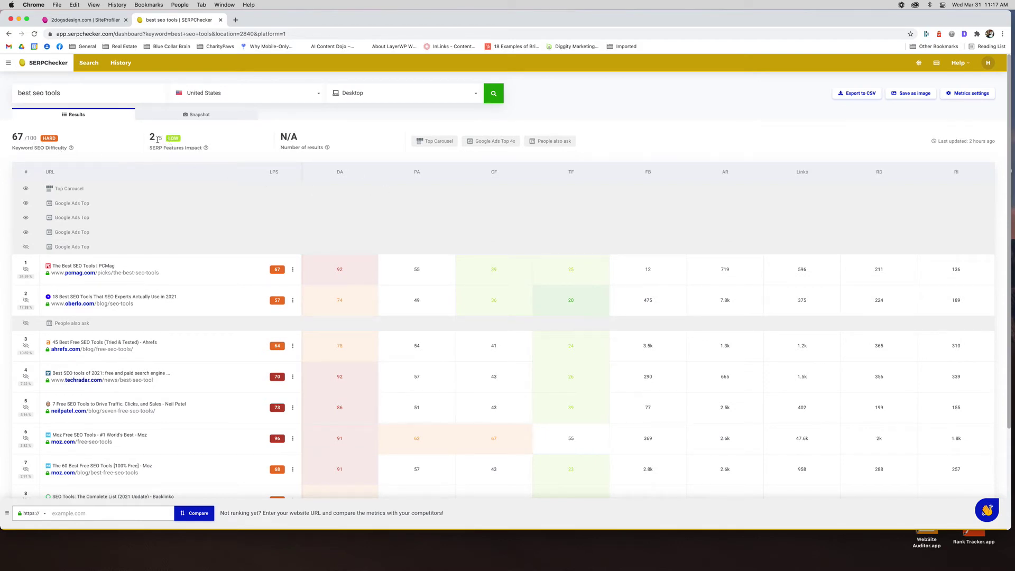
{"action": "mouse_move", "coordinate": [206, 149]}
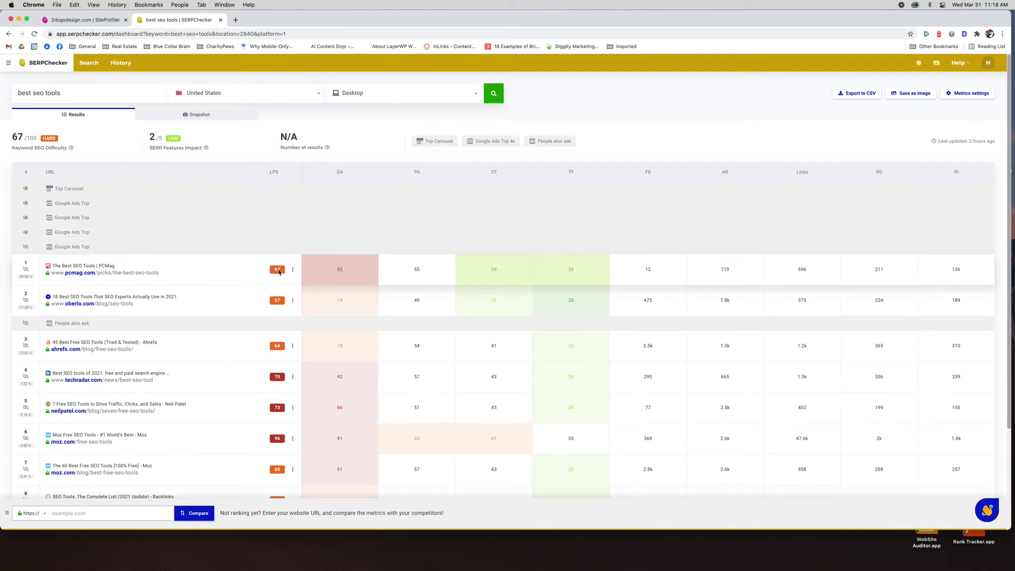
{"action": "mouse_move", "coordinate": [274, 172]}
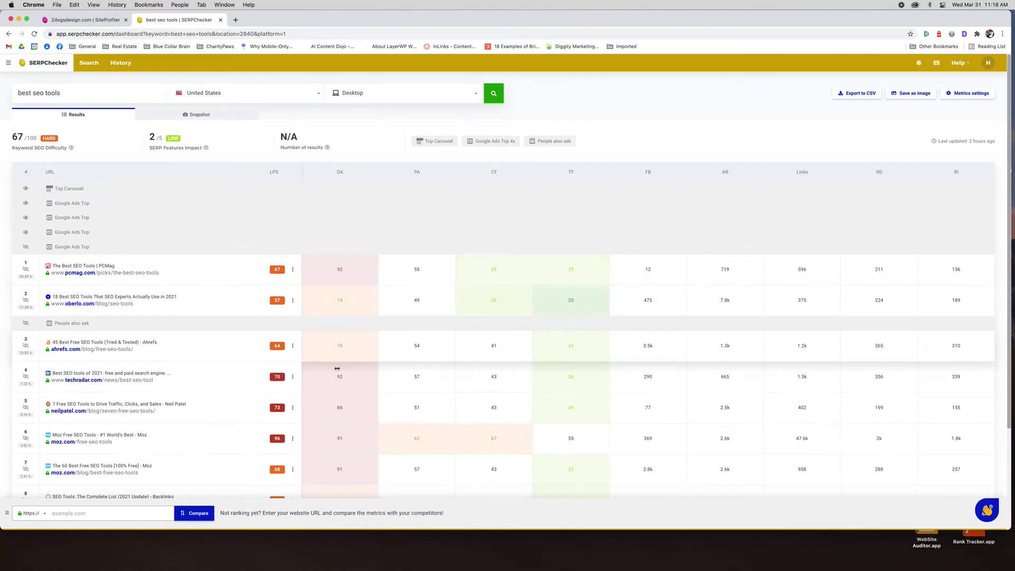
{"action": "left_click_drag", "start_coordinate": [1009, 209], "coordinate": [1000, 254]}
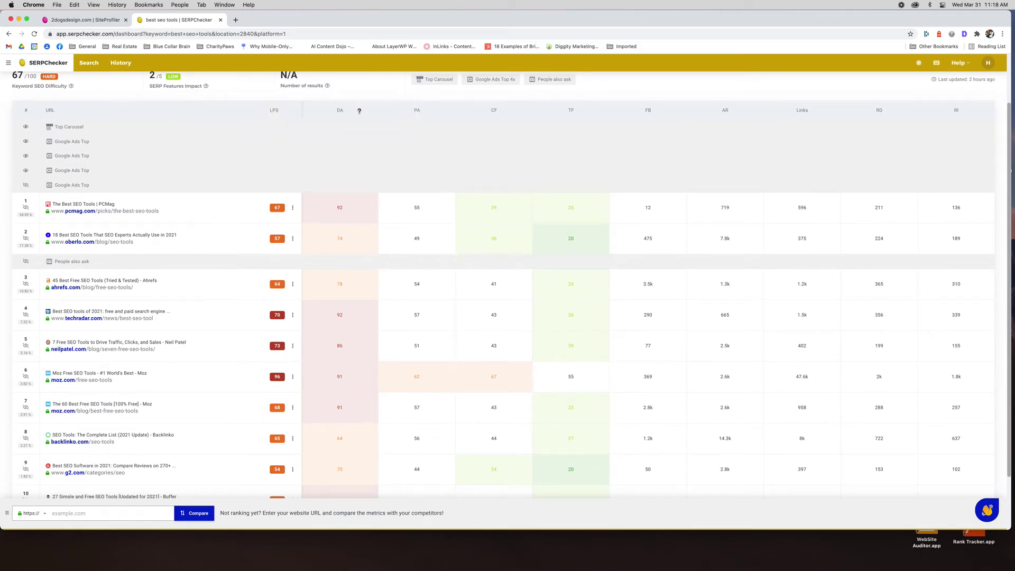
{"action": "mouse_move", "coordinate": [338, 110]}
{"action": "mouse_move", "coordinate": [417, 110]}
{"action": "mouse_move", "coordinate": [493, 111]}
{"action": "mouse_move", "coordinate": [573, 111]}
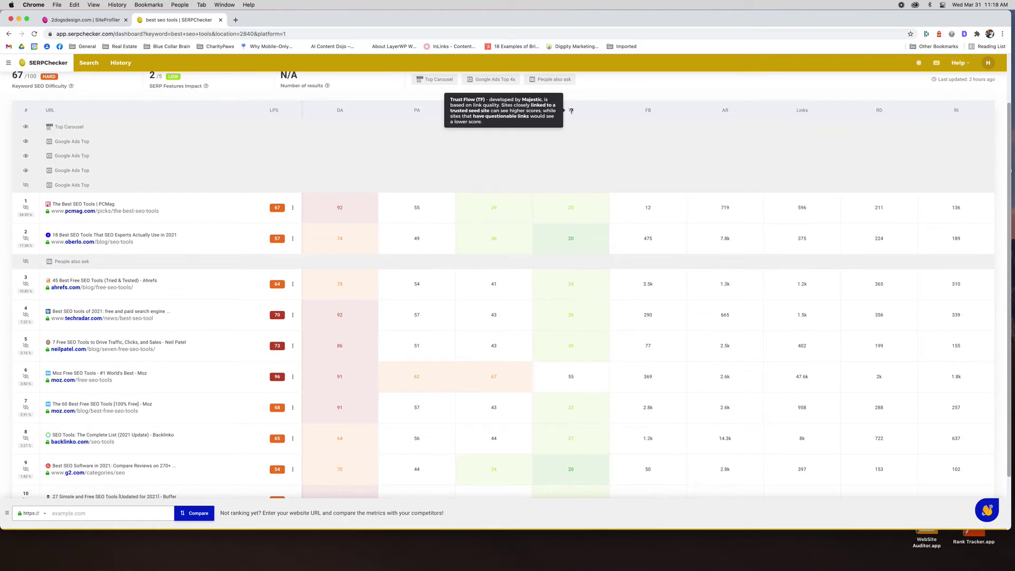
{"action": "mouse_move", "coordinate": [649, 111]}
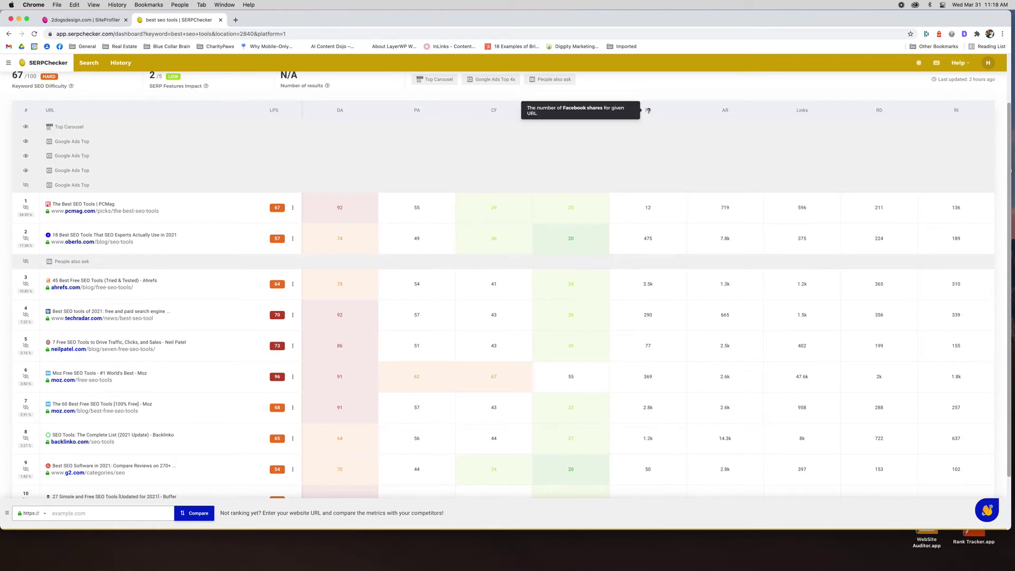
{"action": "mouse_move", "coordinate": [727, 109]}
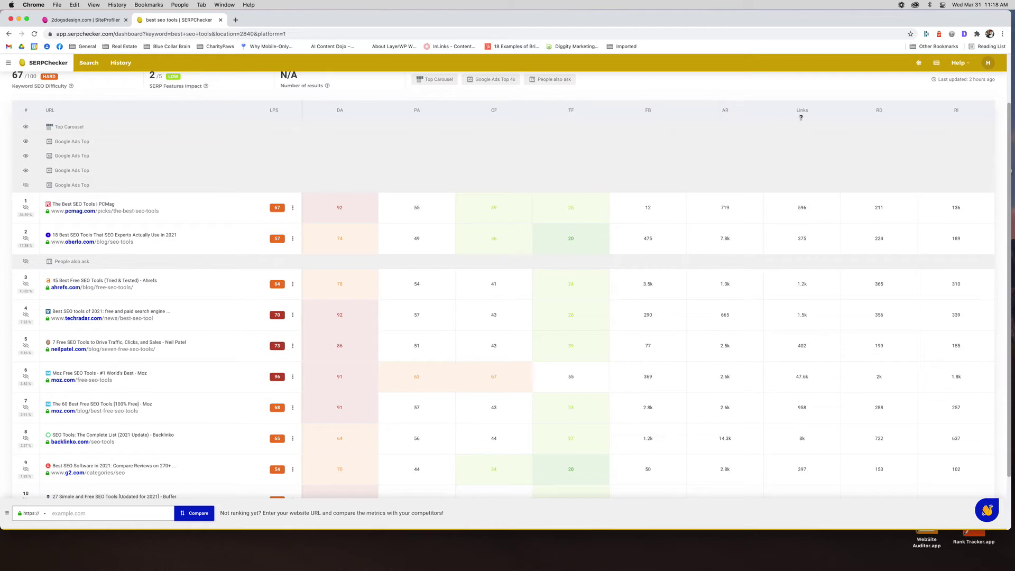
{"action": "mouse_move", "coordinate": [806, 108]}
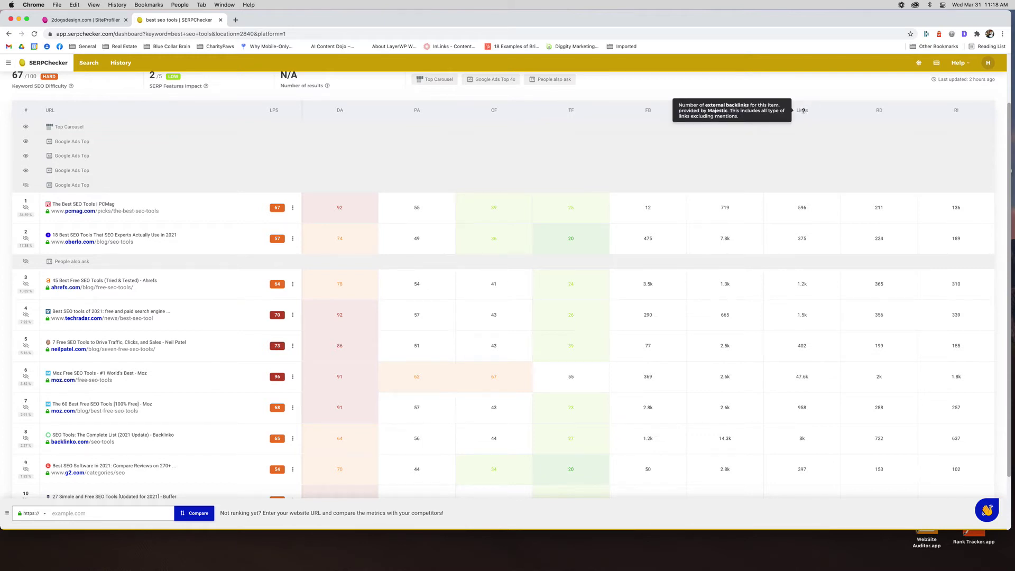
{"action": "mouse_move", "coordinate": [879, 110]}
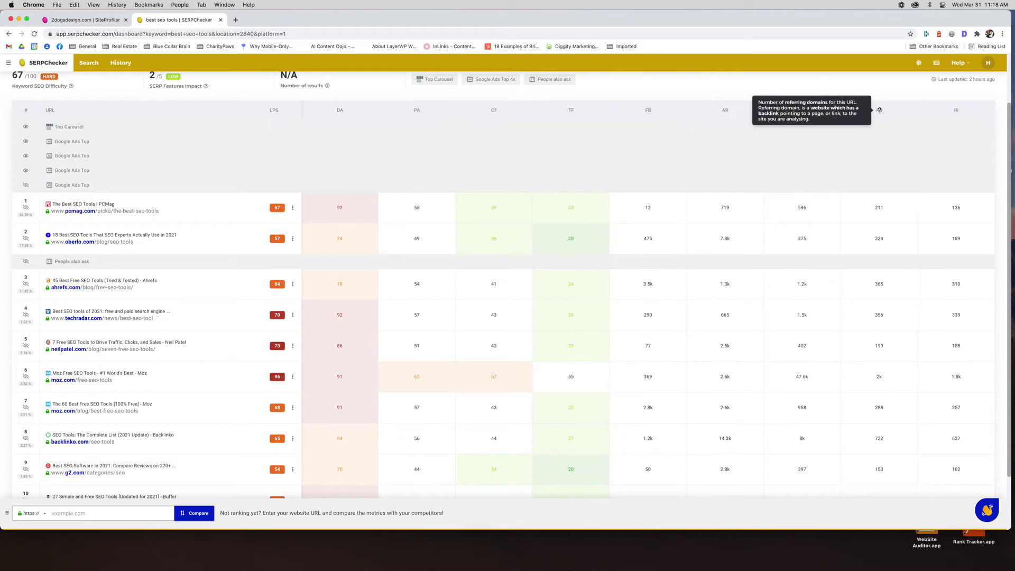
{"action": "mouse_move", "coordinate": [956, 108]}
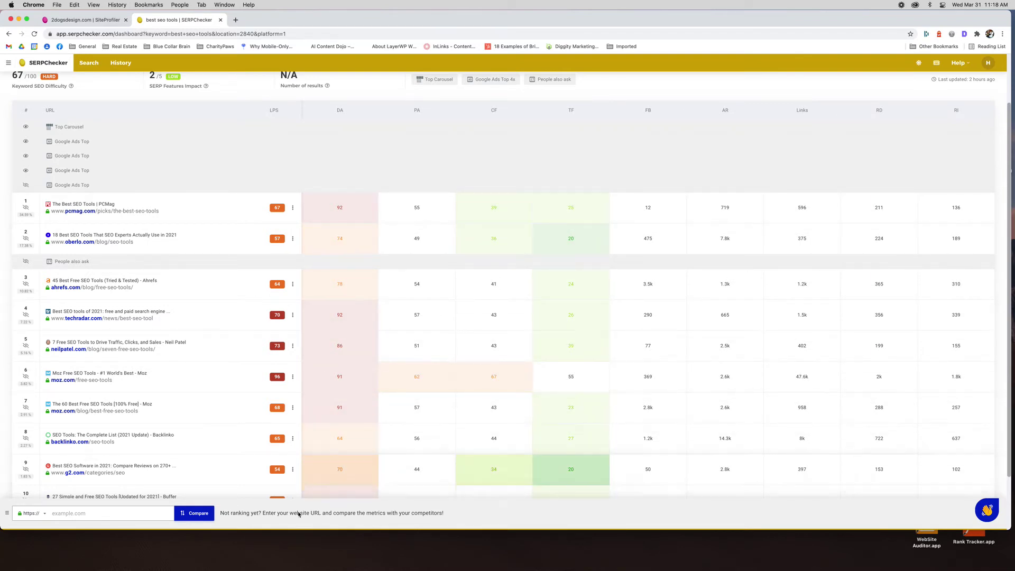
Add 2dogsdesign.com as a comparison row in the 'best seo tools' results (LPS 27, DA 32).
{"action": "left_click", "coordinate": [84, 514]}
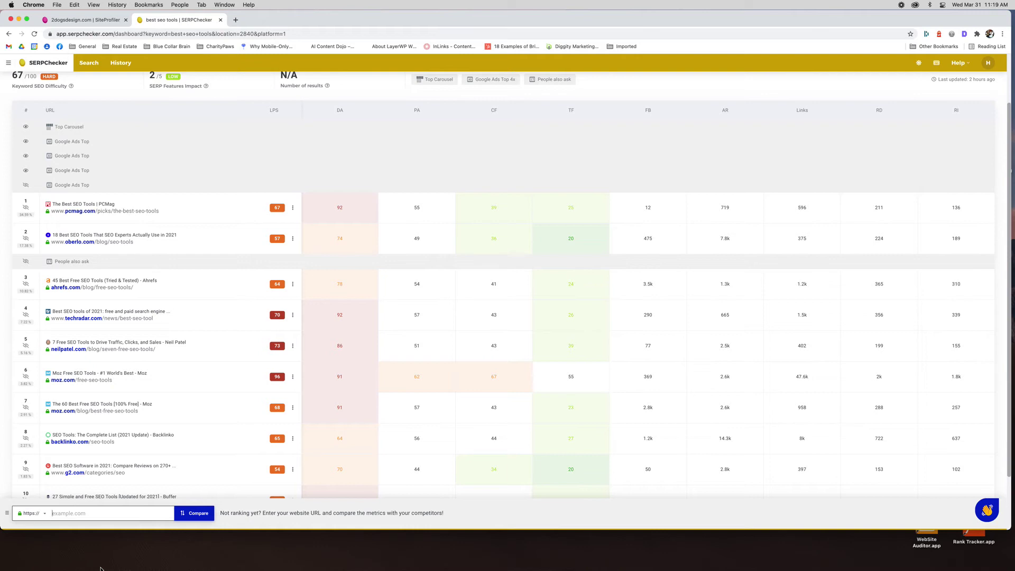
{"action": "type", "text": "2dogsdesign.com"}
{"action": "left_click", "coordinate": [198, 518]}
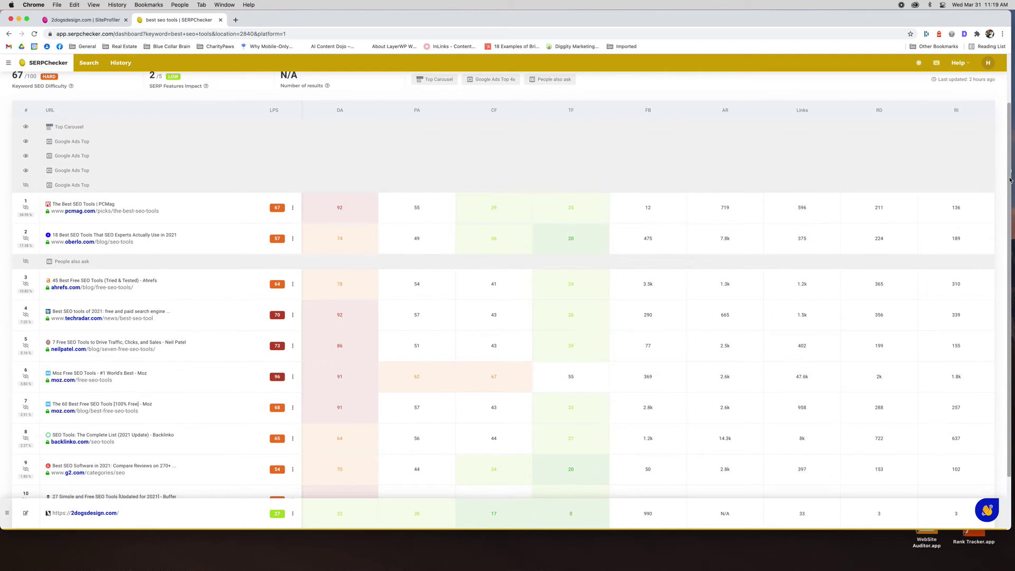
Scroll up, then open and dismiss the first result's actions menu.
{"action": "left_click_drag", "start_coordinate": [1010, 171], "coordinate": [1010, 130]}
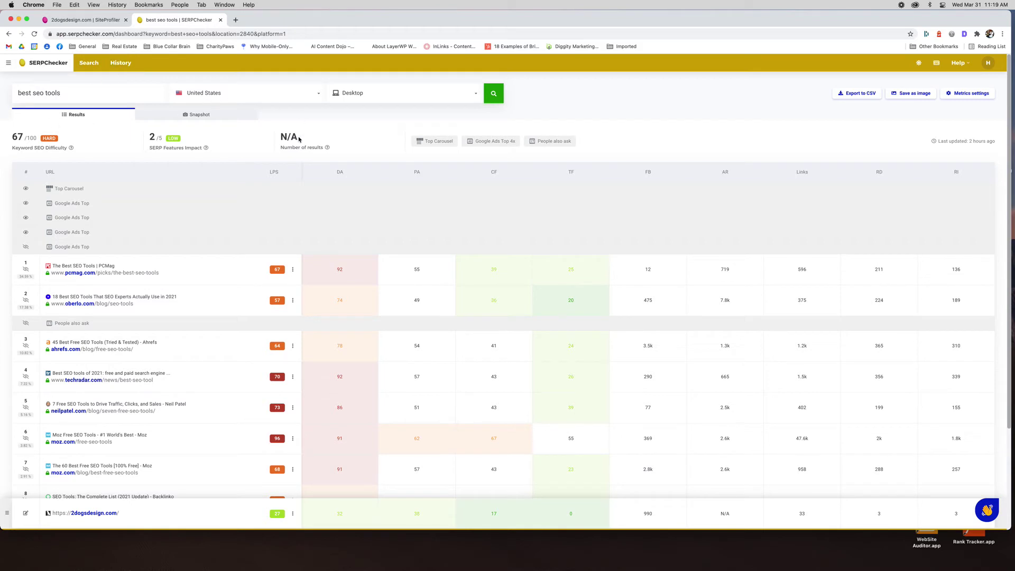
{"action": "left_click", "coordinate": [293, 271]}
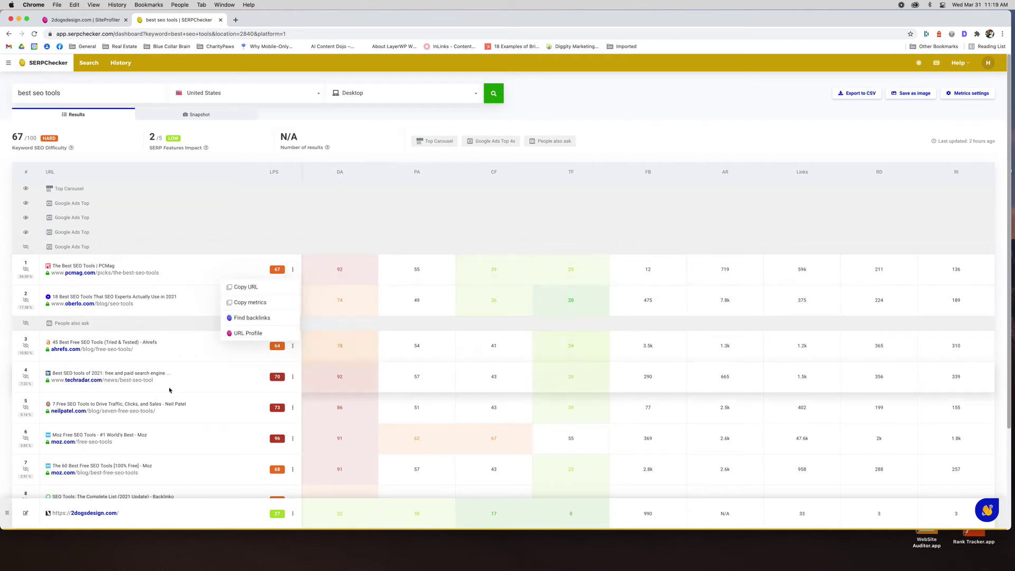
{"action": "left_click", "coordinate": [199, 413]}
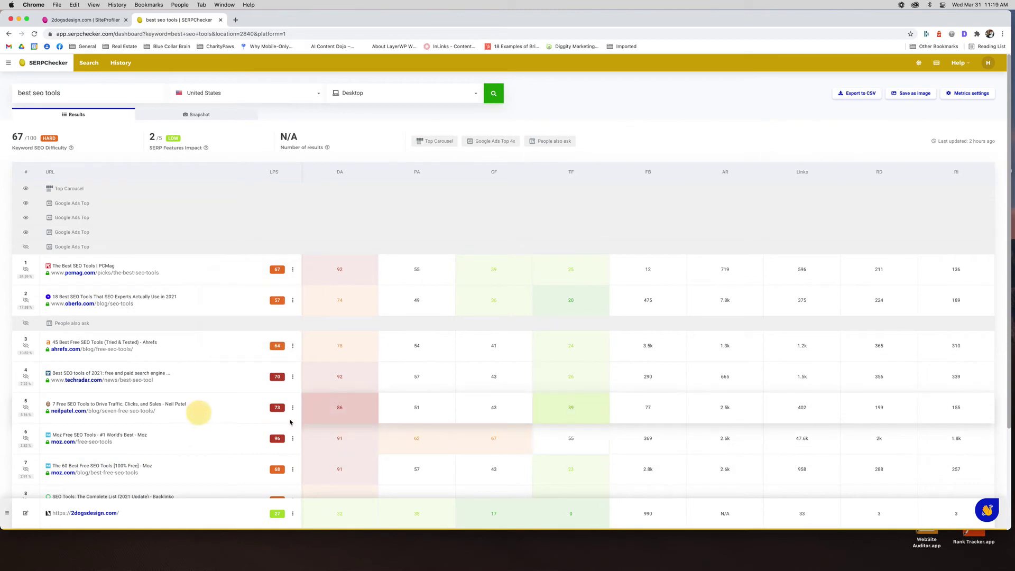
Find backlinks in LinkMiner for the neilpatel.com seven-free-seo-tools article.
{"action": "left_click", "coordinate": [293, 408]}
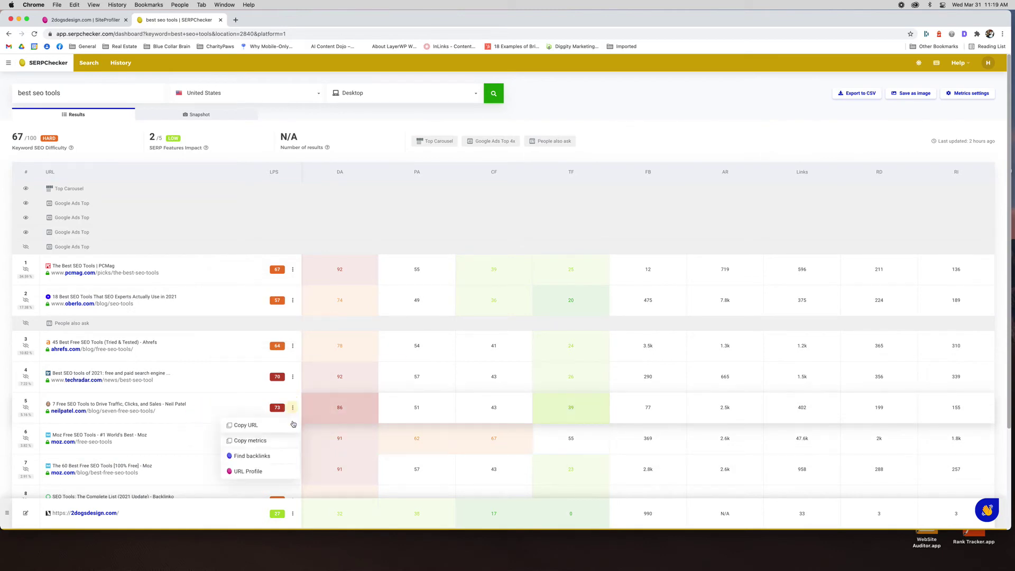
{"action": "left_click", "coordinate": [256, 457]}
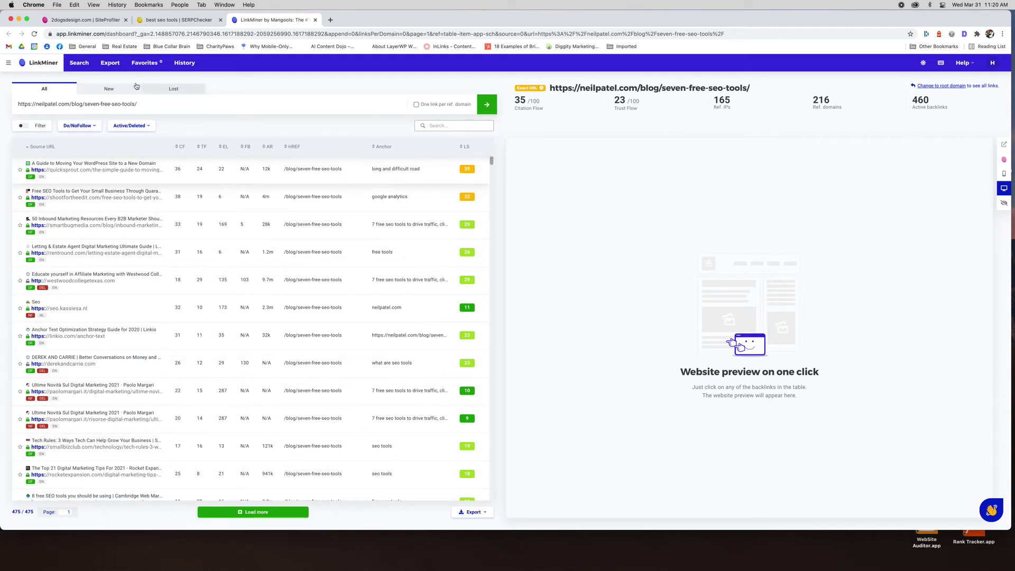
Close LinkMiner, view the neilpatel.com article's URL profile, then close it and the SERP results.
{"action": "left_click", "coordinate": [316, 20]}
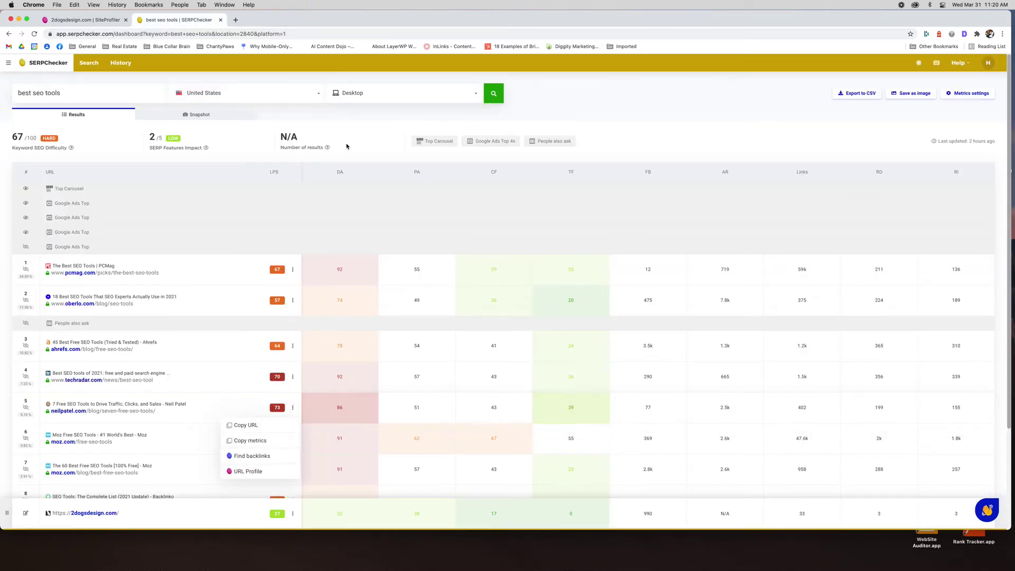
{"action": "left_click", "coordinate": [250, 476]}
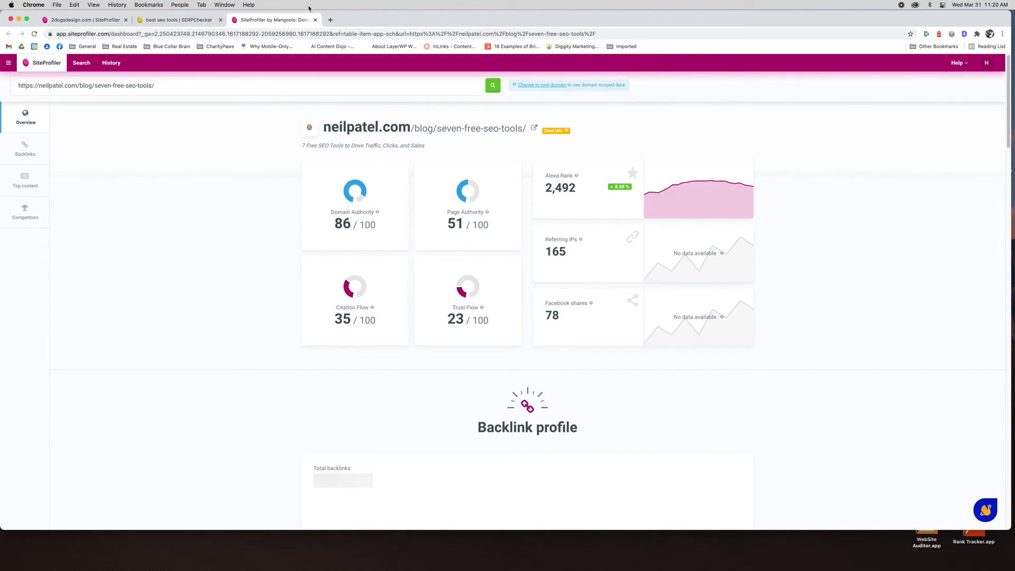
{"action": "left_click", "coordinate": [316, 21]}
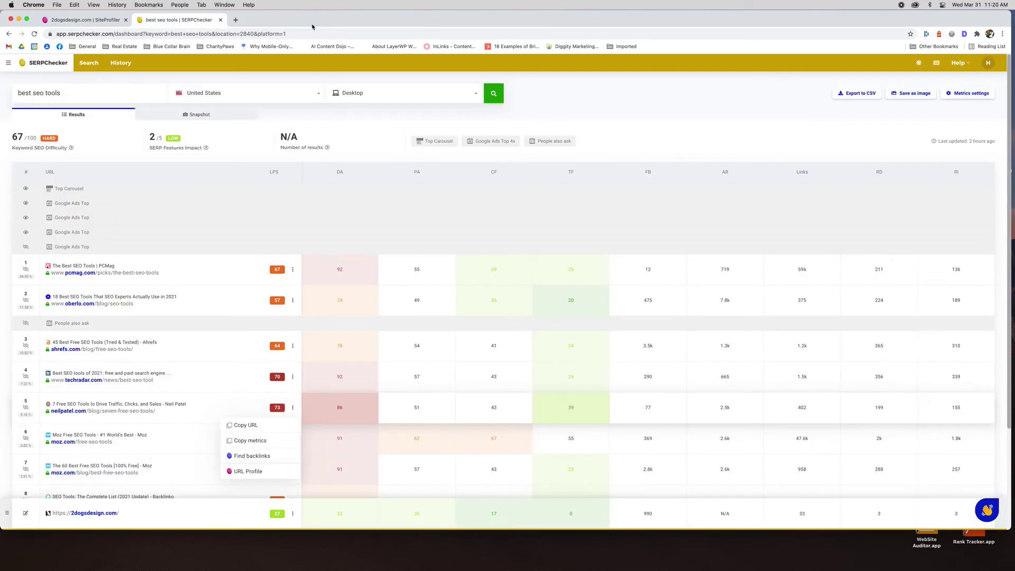
{"action": "left_click", "coordinate": [220, 20]}
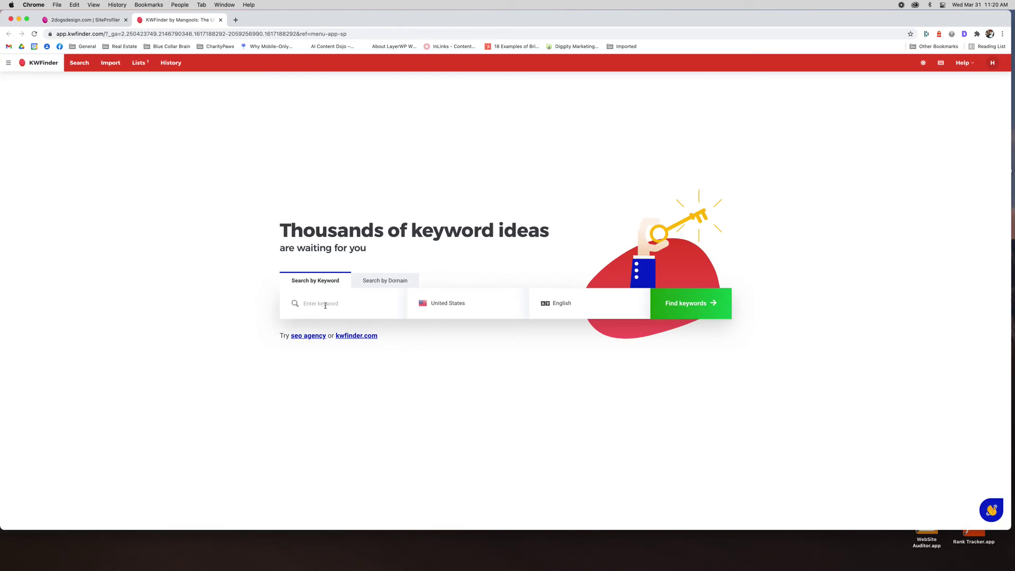
Search KWFinder for the keyword 'best seo tools'.
{"action": "left_click", "coordinate": [328, 299]}
{"action": "type", "text": "best seo tools"}
{"action": "left_click", "coordinate": [696, 306]}
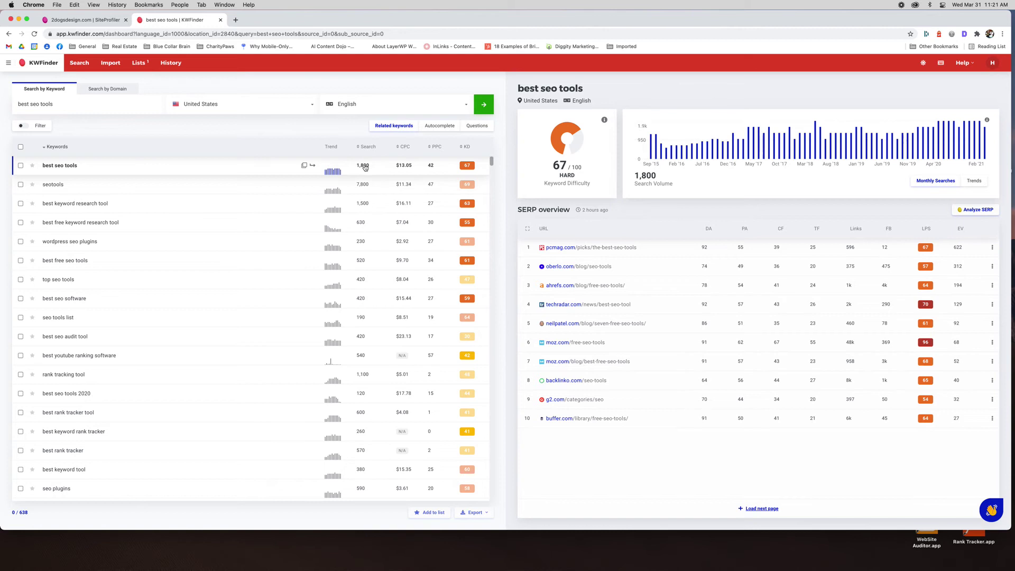
{"action": "mouse_move", "coordinate": [372, 149]}
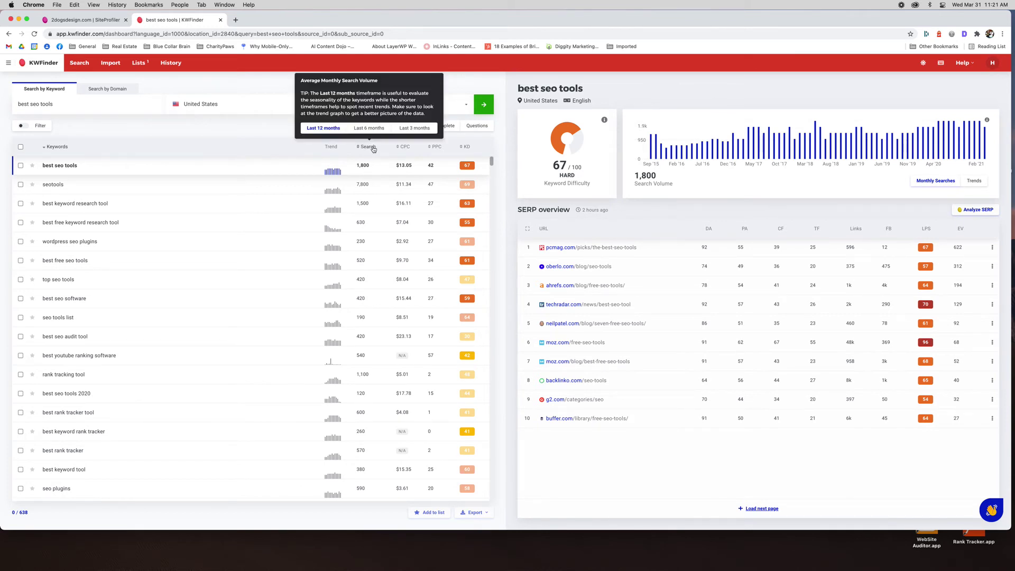
{"action": "mouse_move", "coordinate": [404, 150]}
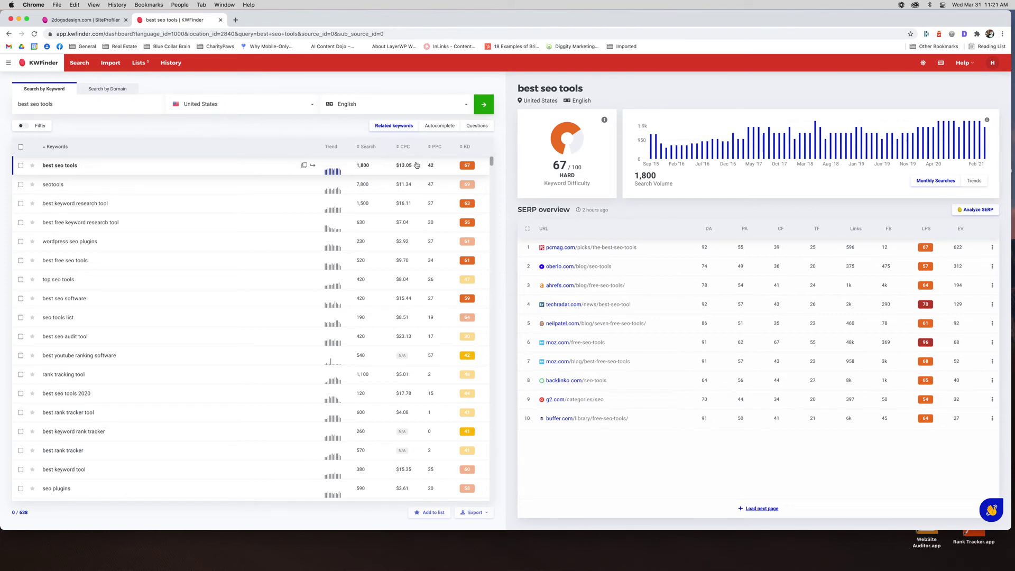
{"action": "mouse_move", "coordinate": [438, 149]}
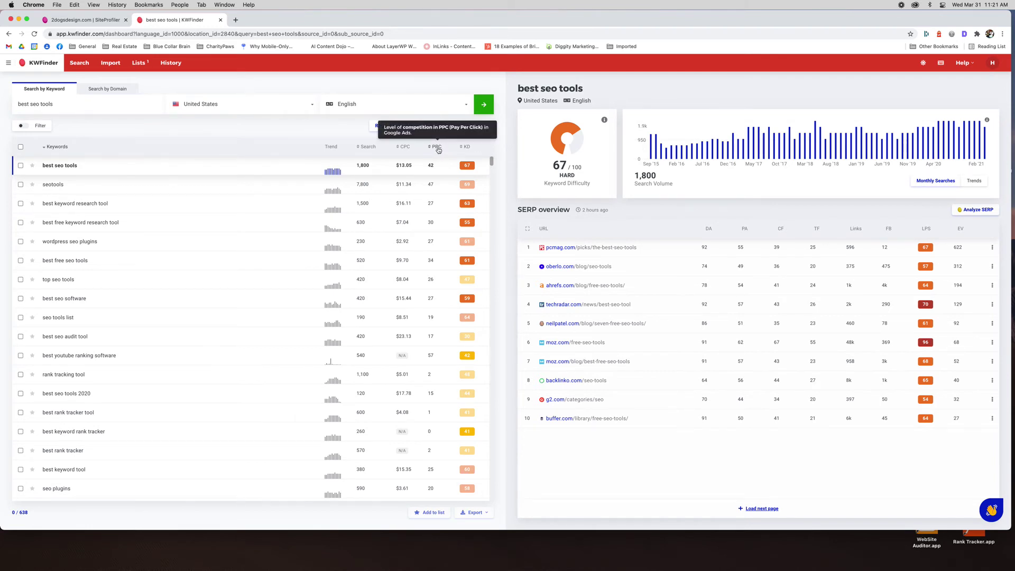
{"action": "mouse_move", "coordinate": [467, 167]}
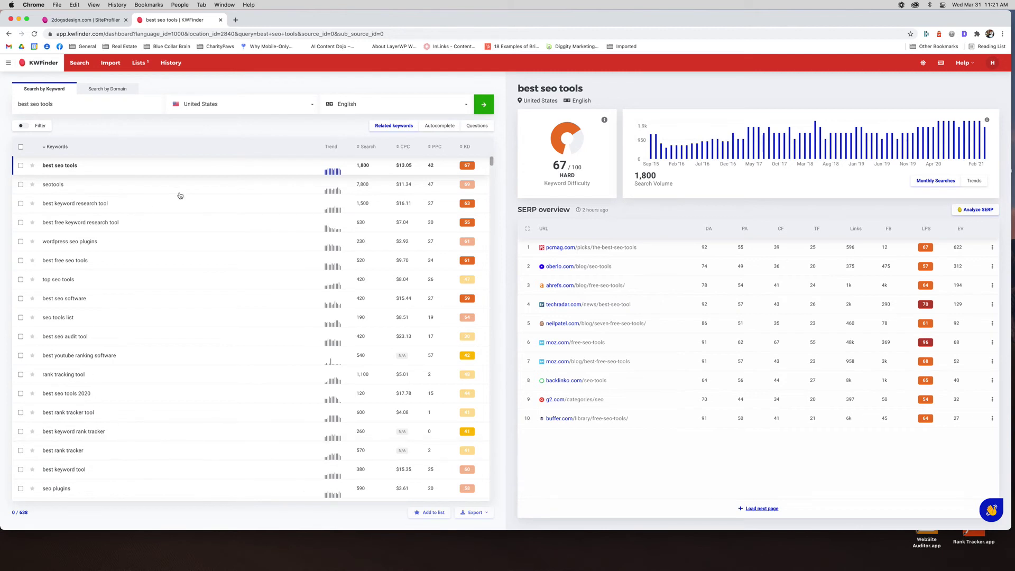
{"action": "left_click", "coordinate": [440, 127]}
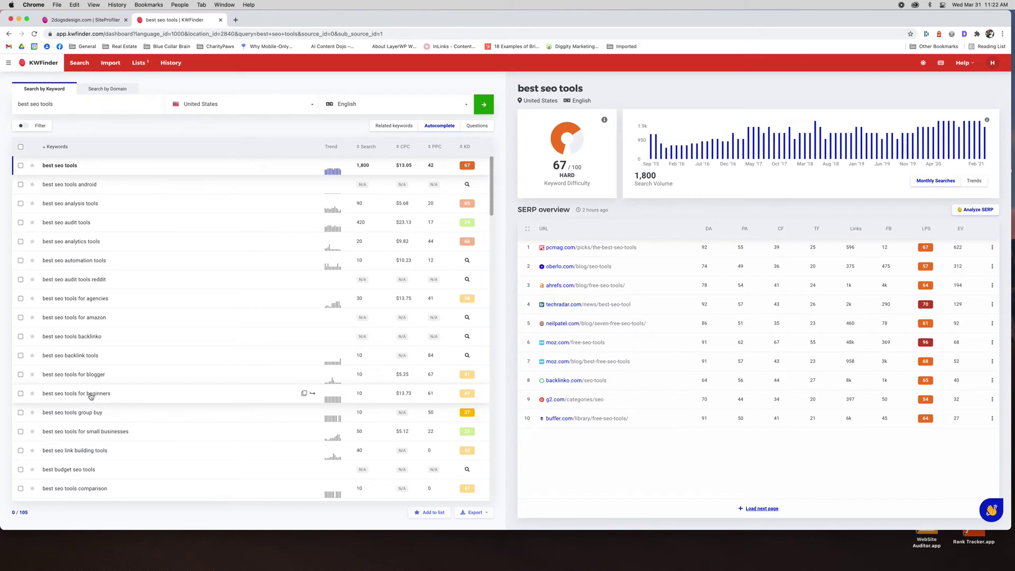
{"action": "scroll", "coordinate": [90, 396], "scroll_direction": "down", "scroll_amount": 5}
{"action": "scroll", "coordinate": [90, 397], "scroll_direction": "down", "scroll_amount": 7}
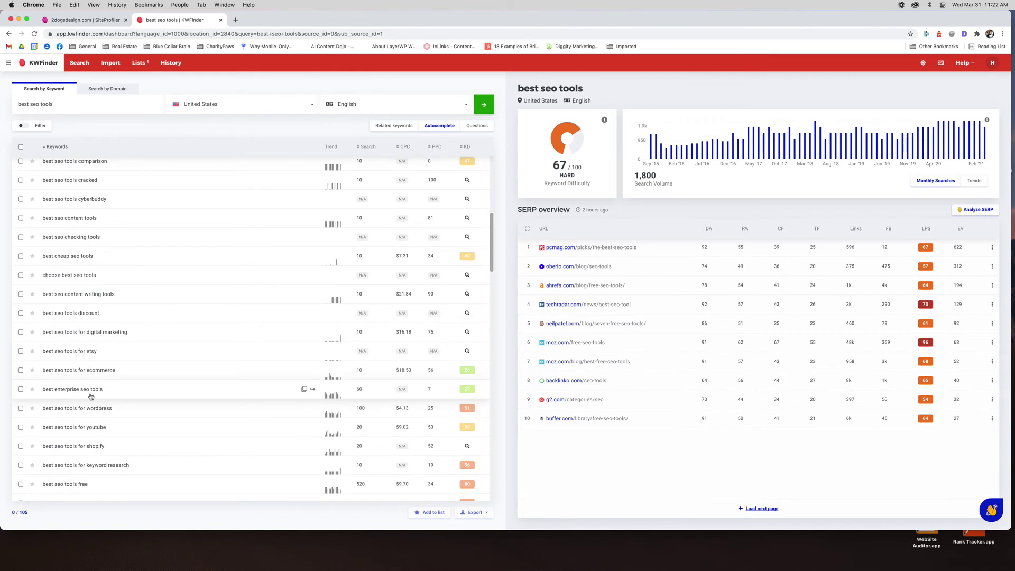
{"action": "scroll", "coordinate": [90, 397], "scroll_direction": "down", "scroll_amount": 10}
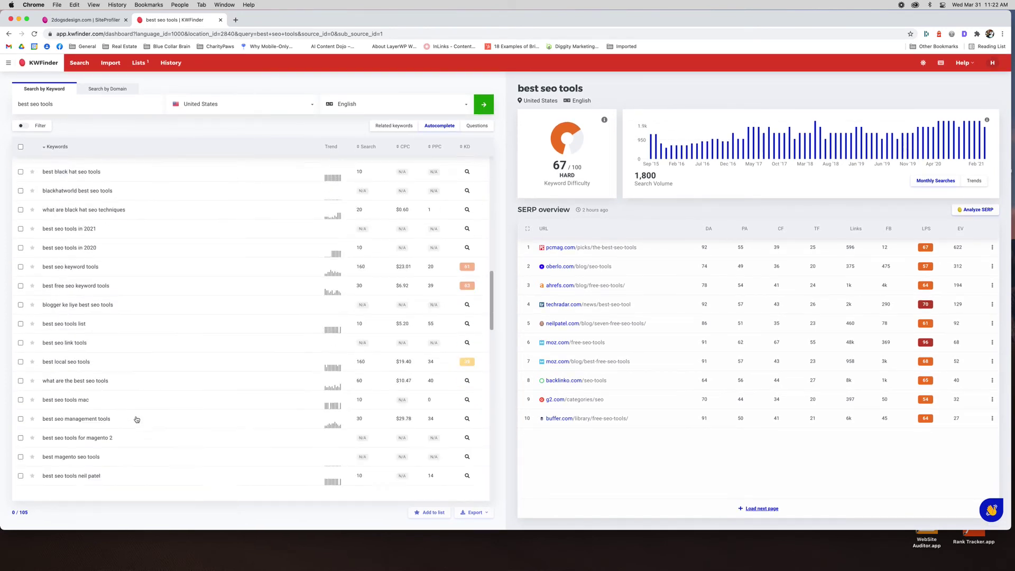
{"action": "scroll", "coordinate": [136, 420], "scroll_direction": "down", "scroll_amount": 3}
{"action": "scroll", "coordinate": [136, 419], "scroll_direction": "up", "scroll_amount": 10}
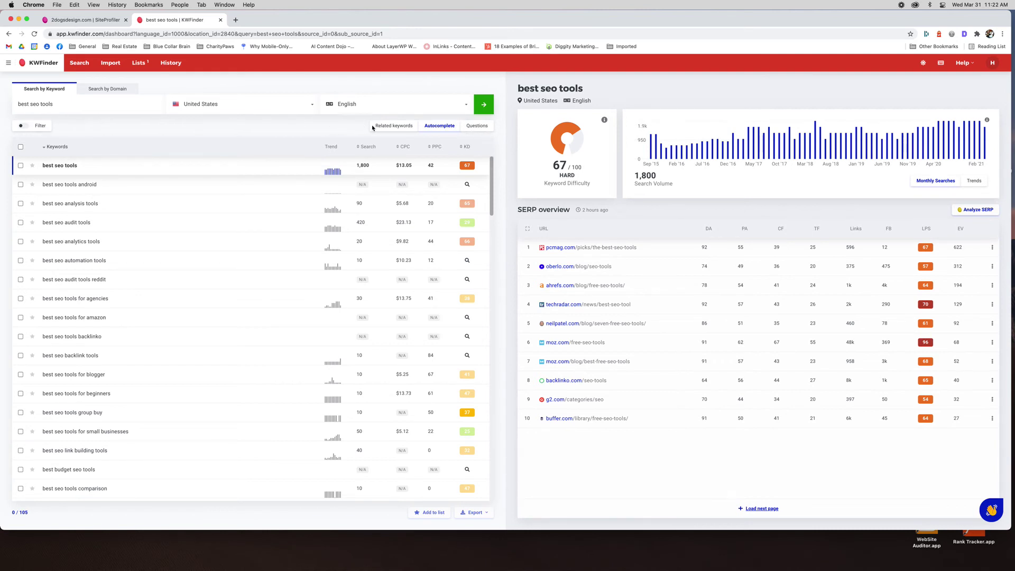
Switch the 'best seo tools' results to Related keywords.
{"action": "left_click", "coordinate": [384, 127]}
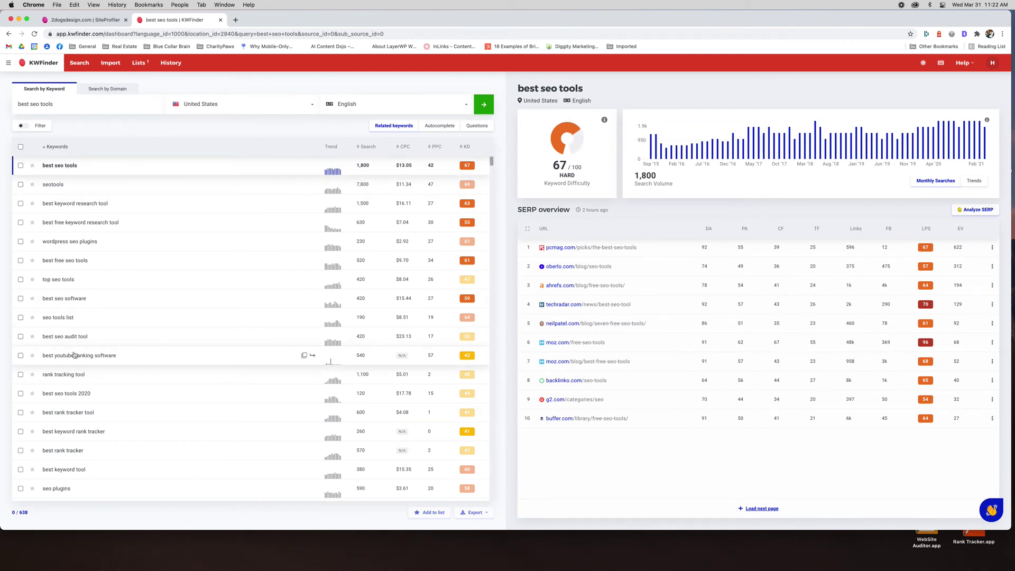
{"action": "scroll", "coordinate": [211, 345], "scroll_direction": "down", "scroll_amount": 10}
{"action": "scroll", "coordinate": [211, 345], "scroll_direction": "up", "scroll_amount": 3}
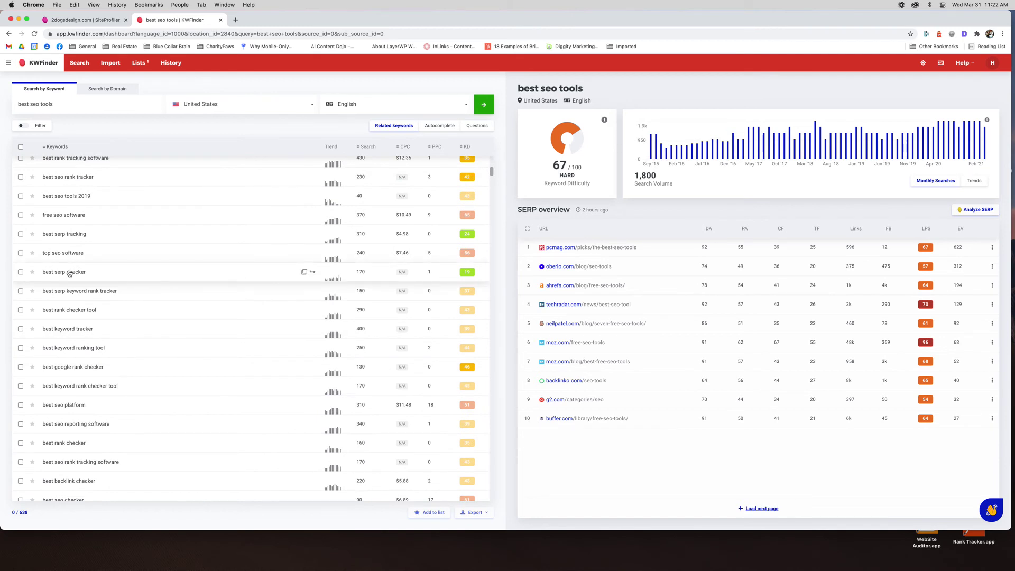
Save the keyword 'best serp checker' to the test list.
{"action": "left_click", "coordinate": [21, 272]}
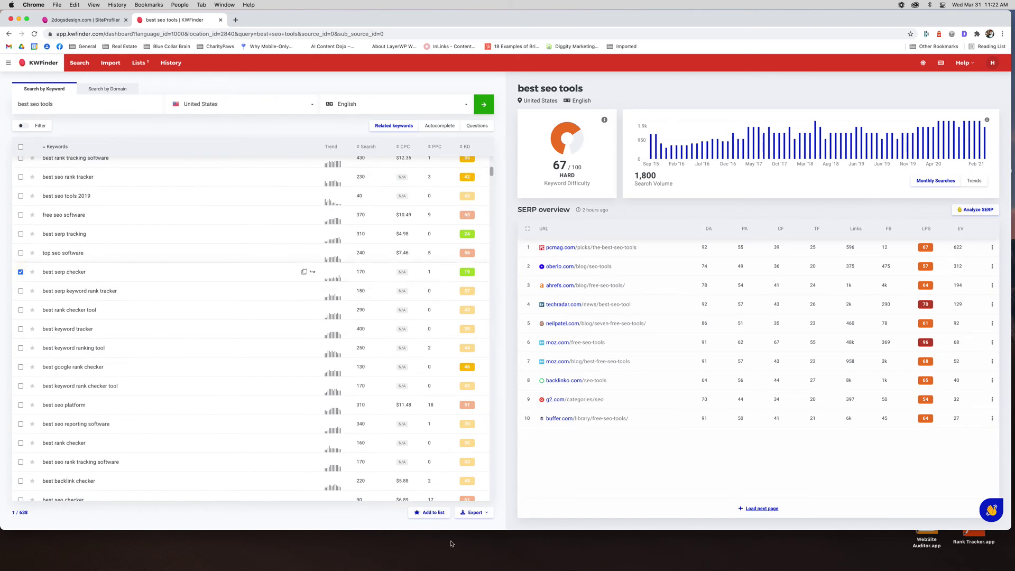
{"action": "left_click", "coordinate": [433, 513]}
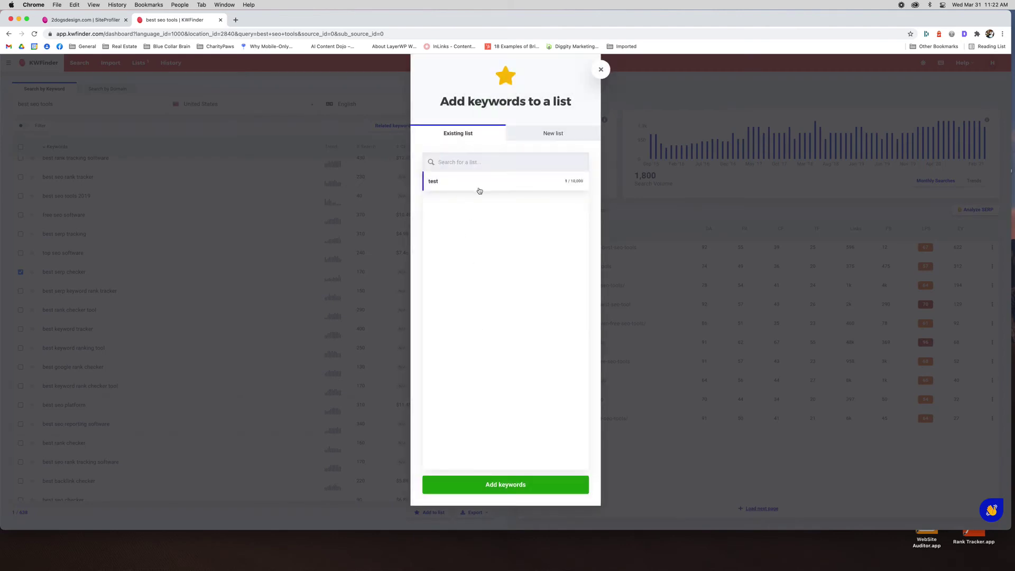
{"action": "left_click", "coordinate": [506, 485]}
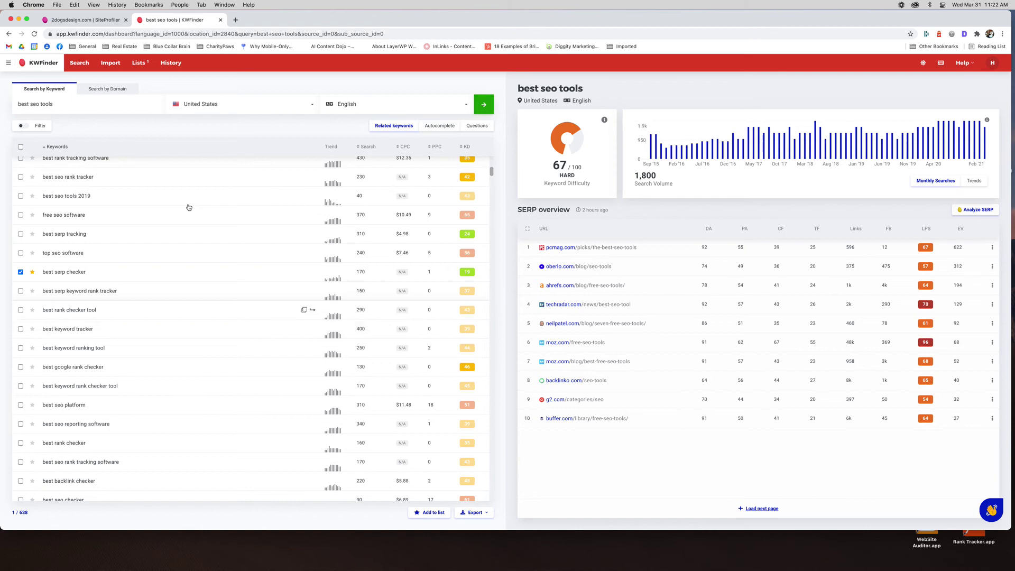
{"action": "scroll", "coordinate": [108, 212], "scroll_direction": "up", "scroll_amount": 3}
{"action": "scroll", "coordinate": [108, 211], "scroll_direction": "down", "scroll_amount": 10}
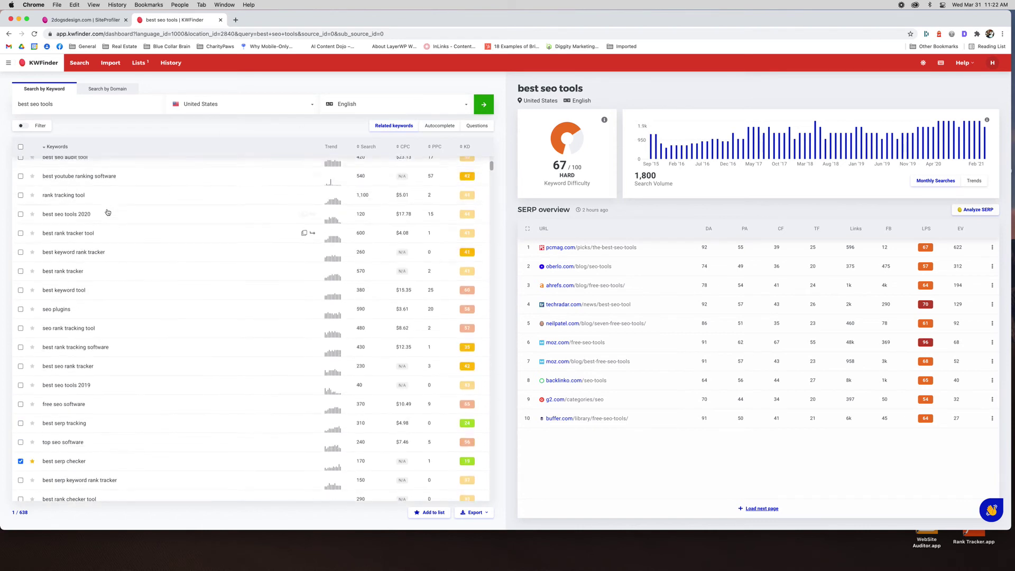
{"action": "scroll", "coordinate": [107, 212], "scroll_direction": "down", "scroll_amount": 2}
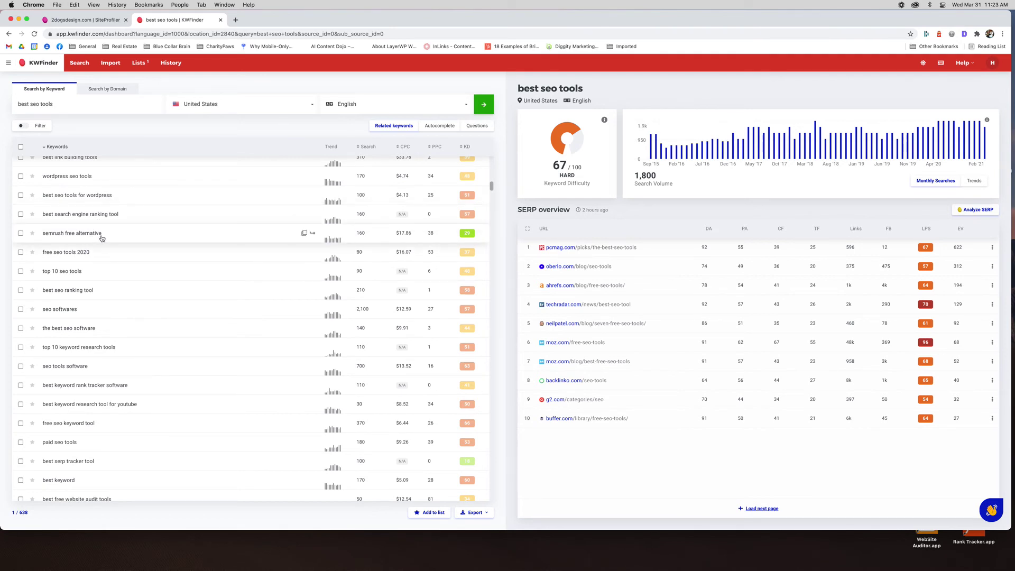
{"action": "scroll", "coordinate": [102, 238], "scroll_direction": "up", "scroll_amount": 10}
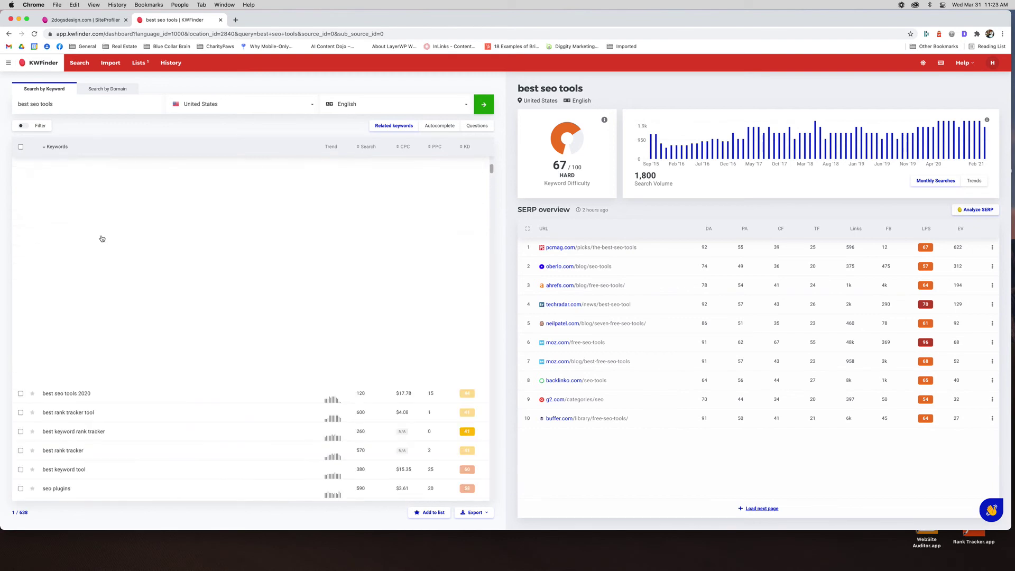
{"action": "scroll", "coordinate": [166, 424], "scroll_direction": "down", "scroll_amount": 10}
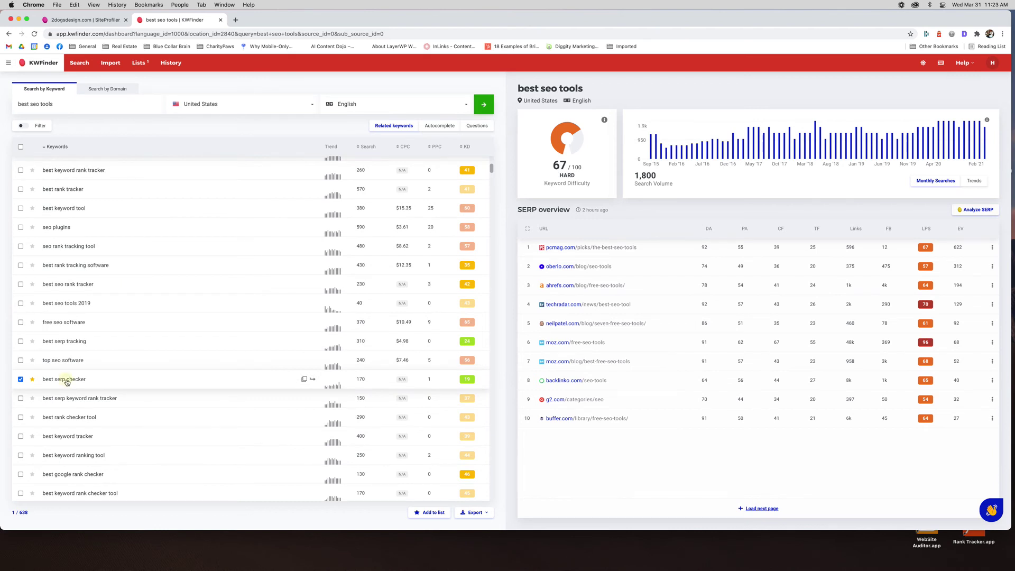
Show 'best serp checker' details (KD 24, 170 searches), review SERP column explanations, and chart volume as Trends.
{"action": "left_click", "coordinate": [67, 382]}
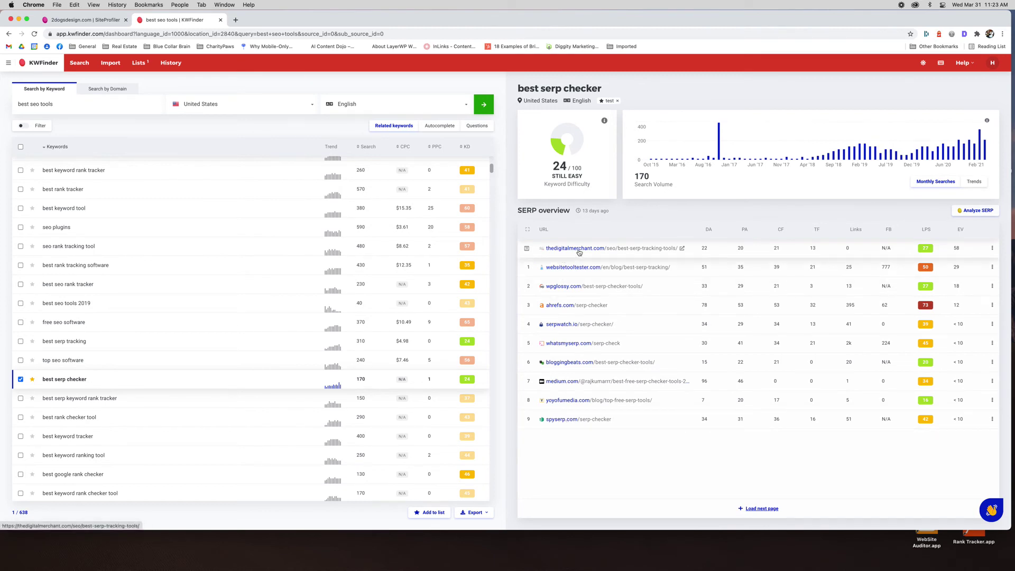
{"action": "mouse_move", "coordinate": [527, 251]}
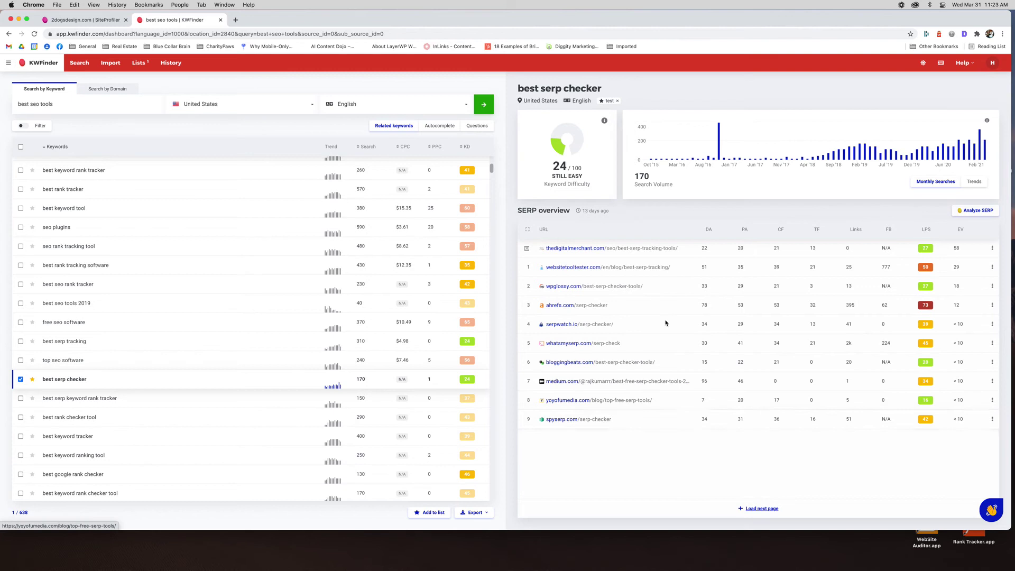
{"action": "mouse_move", "coordinate": [707, 232]}
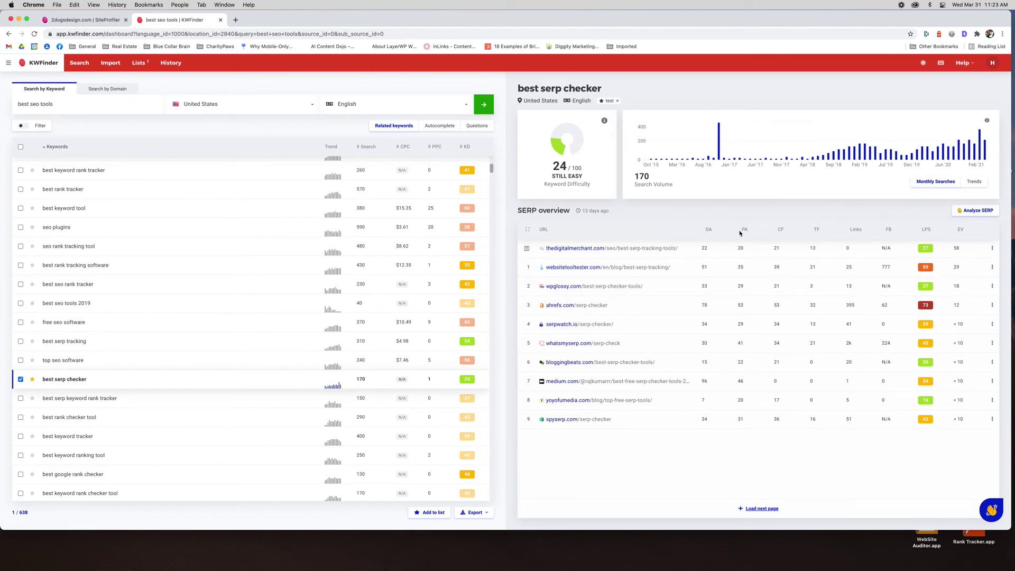
{"action": "mouse_move", "coordinate": [746, 231]}
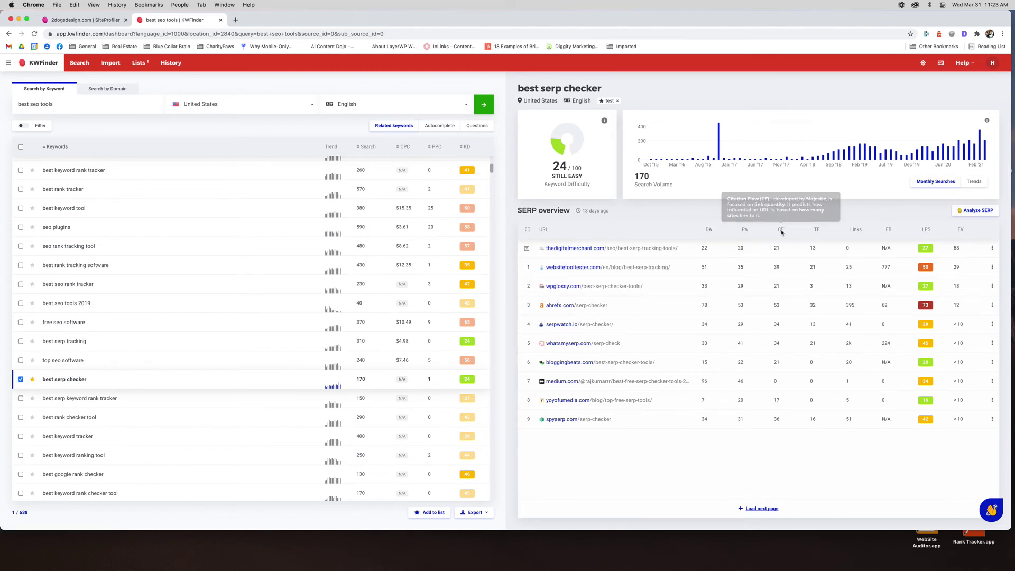
{"action": "mouse_move", "coordinate": [856, 231]}
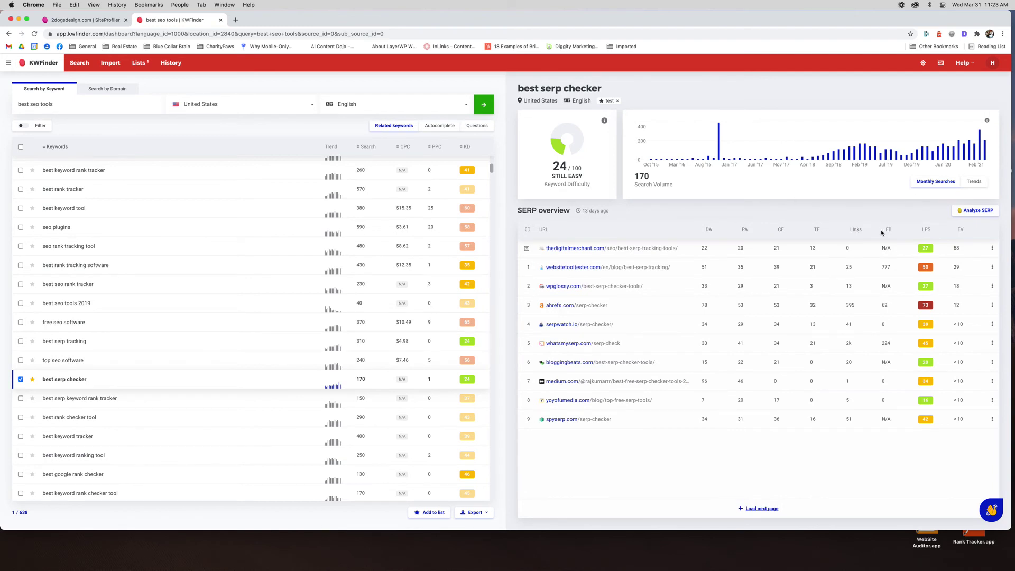
{"action": "mouse_move", "coordinate": [888, 231]}
{"action": "mouse_move", "coordinate": [928, 233]}
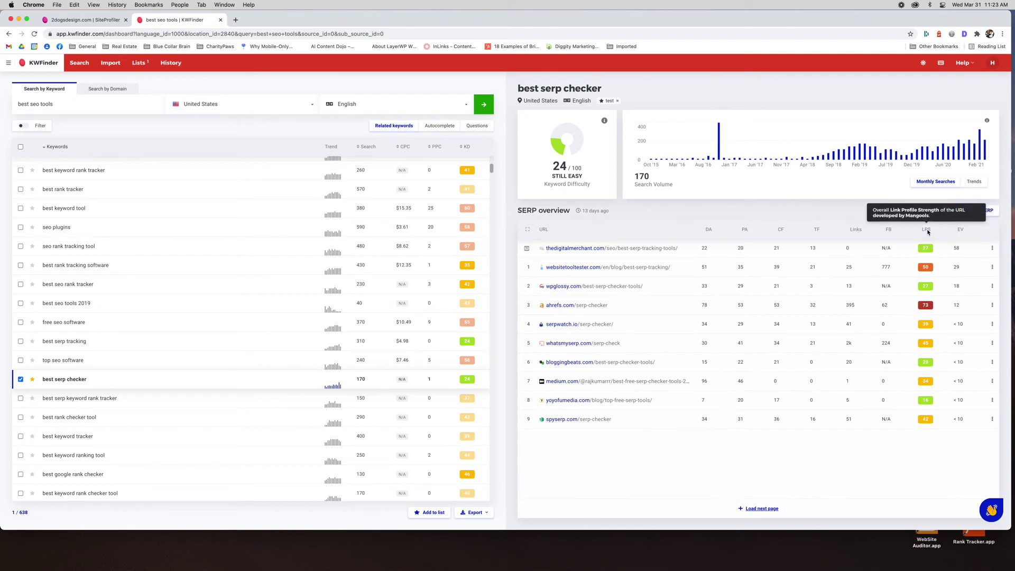
{"action": "mouse_move", "coordinate": [963, 233]}
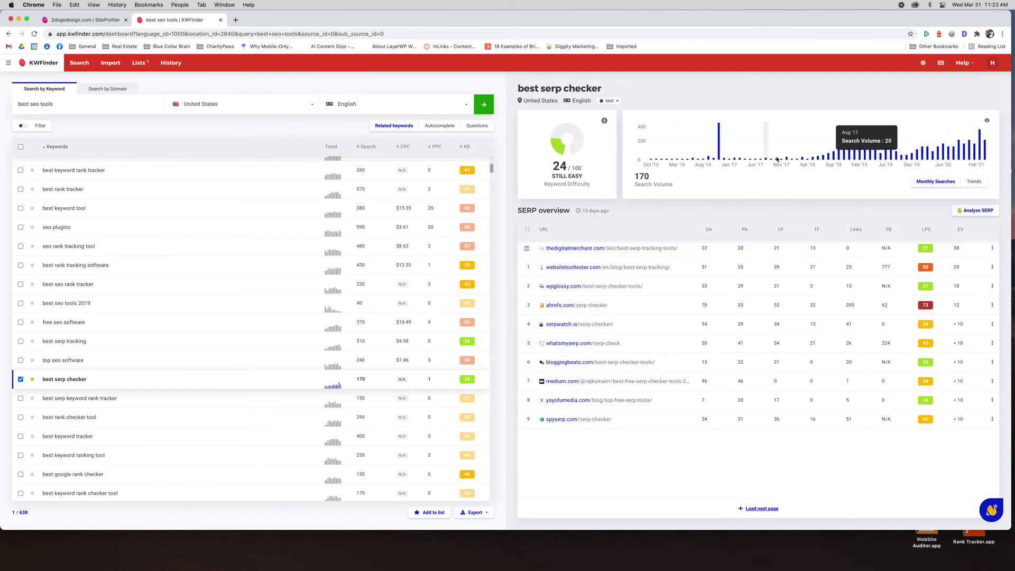
{"action": "left_click", "coordinate": [976, 182]}
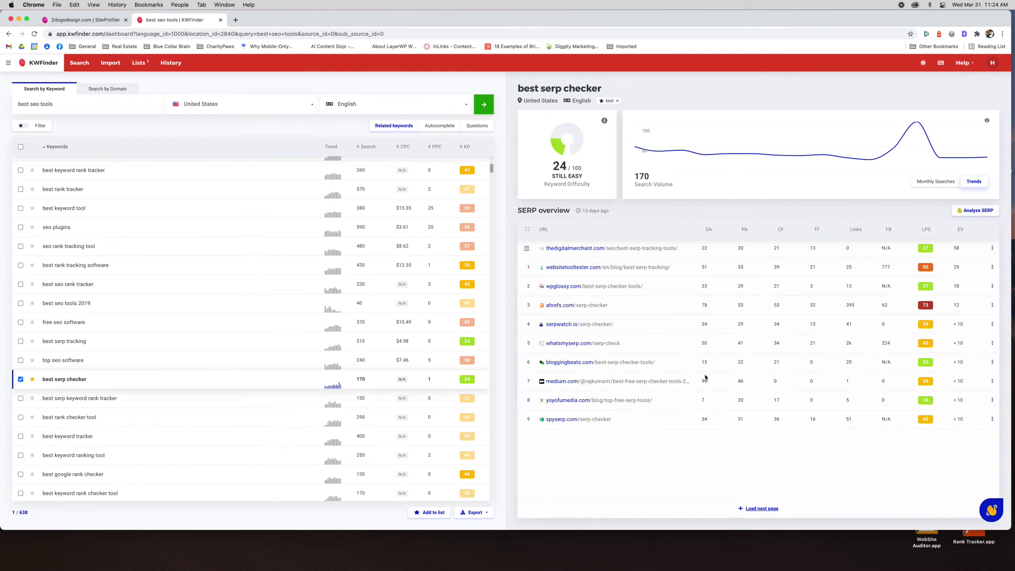
Analyze 'best serp checker' in SERPChecker, showing Keyword SEO Difficulty 31/100.
{"action": "left_click", "coordinate": [979, 211]}
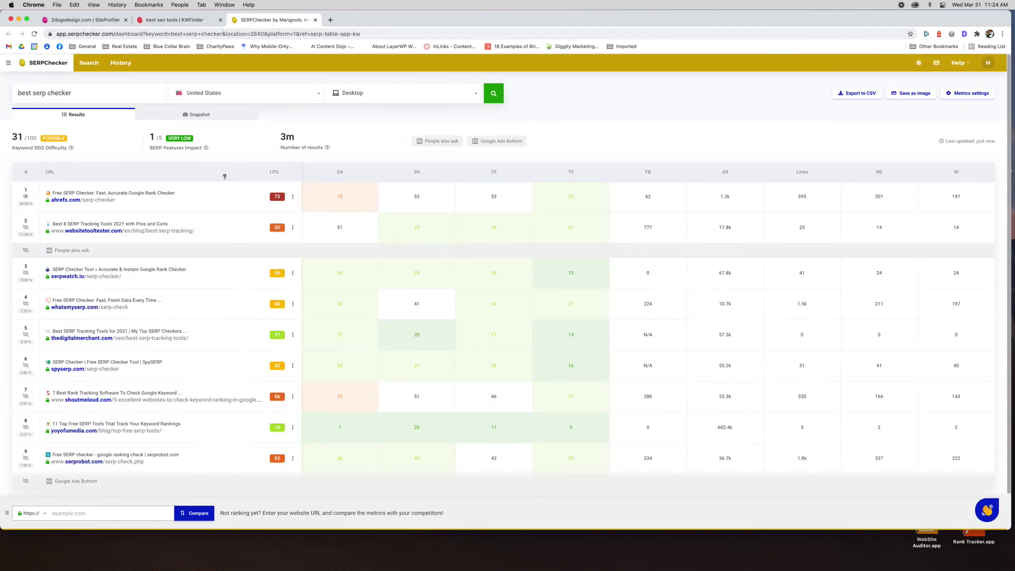
{"action": "scroll", "coordinate": [240, 399], "scroll_direction": "down", "scroll_amount": 2}
Return to KWFinder and view 'best free keyword research tool' details (KD 55, 630 searches).
{"action": "left_click", "coordinate": [316, 20]}
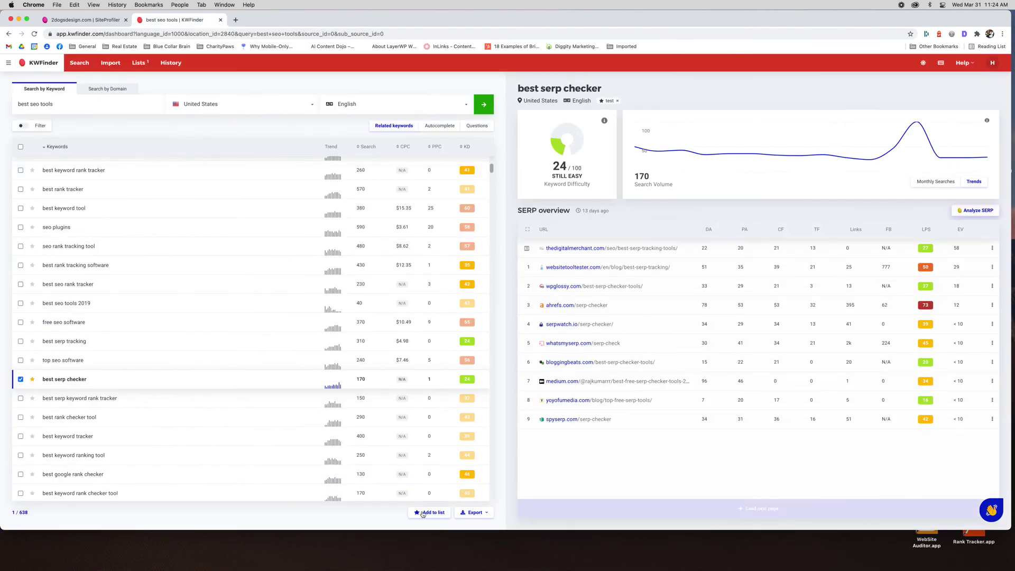
{"action": "scroll", "coordinate": [134, 476], "scroll_direction": "down", "scroll_amount": 4}
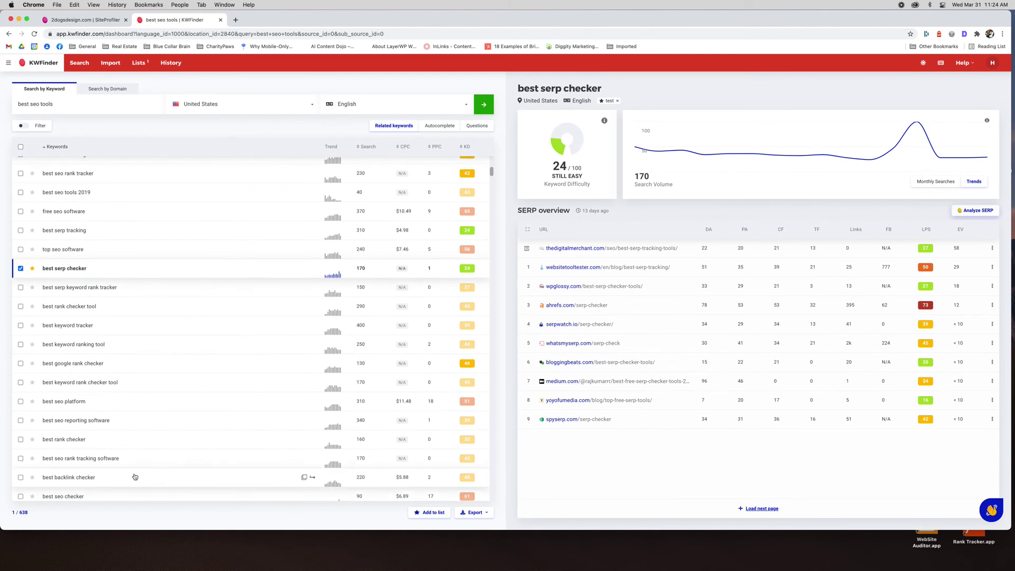
{"action": "scroll", "coordinate": [135, 476], "scroll_direction": "up", "scroll_amount": 10}
{"action": "left_click", "coordinate": [110, 228]}
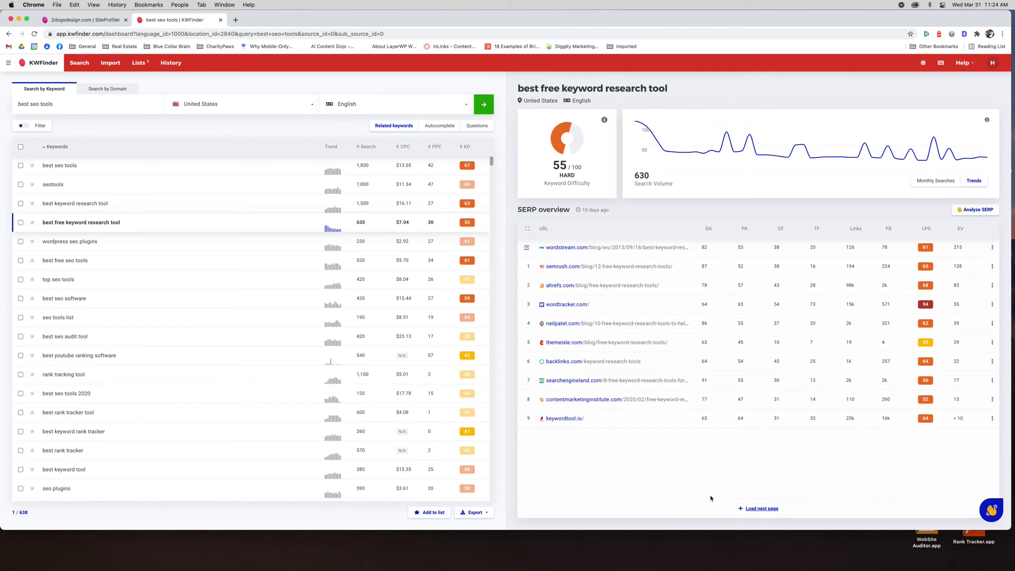
{"action": "left_click", "coordinate": [7, 64]}
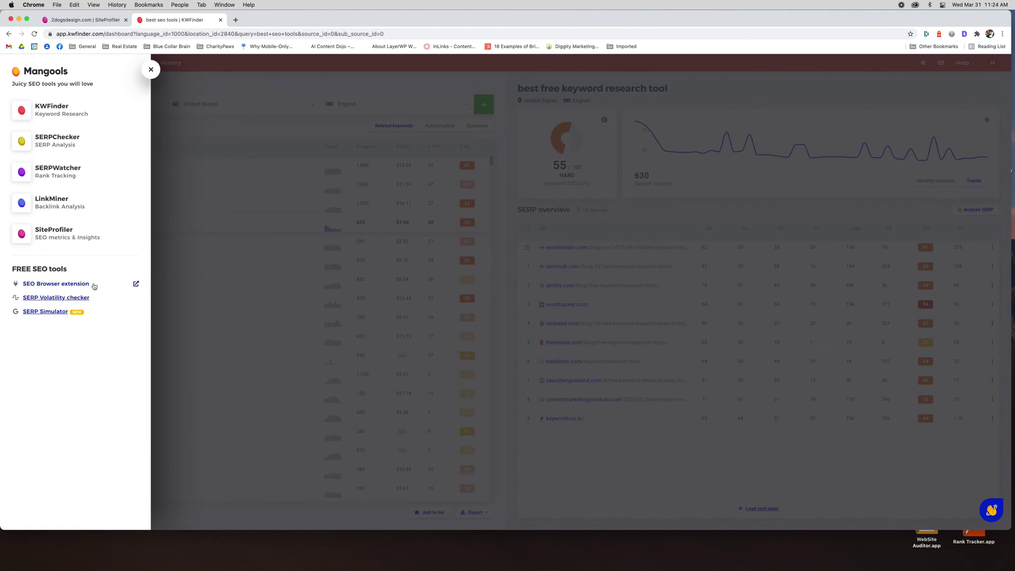
Open the SEO browser extension page and scroll through its Chrome and Firefox download details.
{"action": "left_click", "coordinate": [57, 285]}
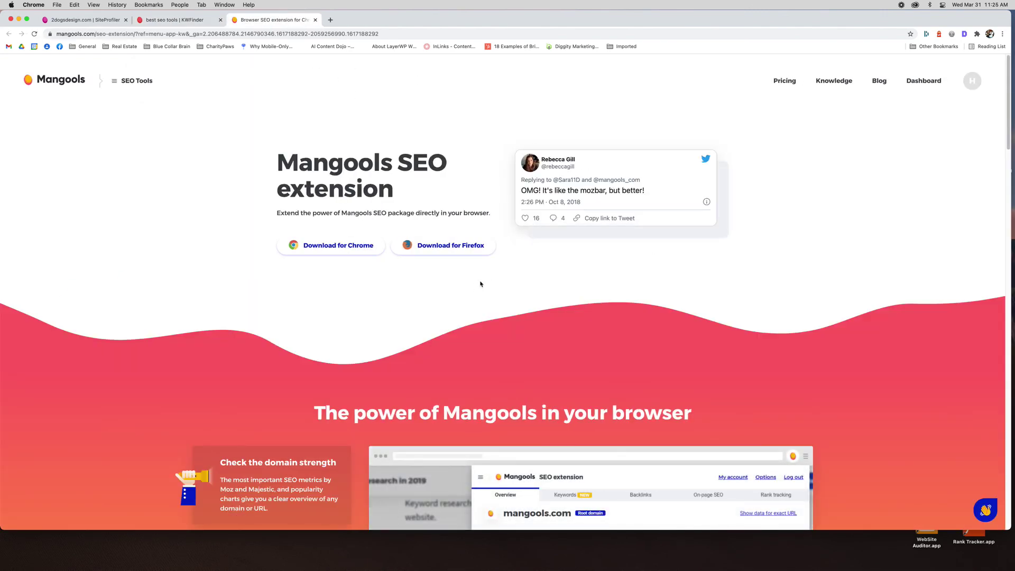
{"action": "scroll", "coordinate": [480, 284], "scroll_direction": "down", "scroll_amount": 3}
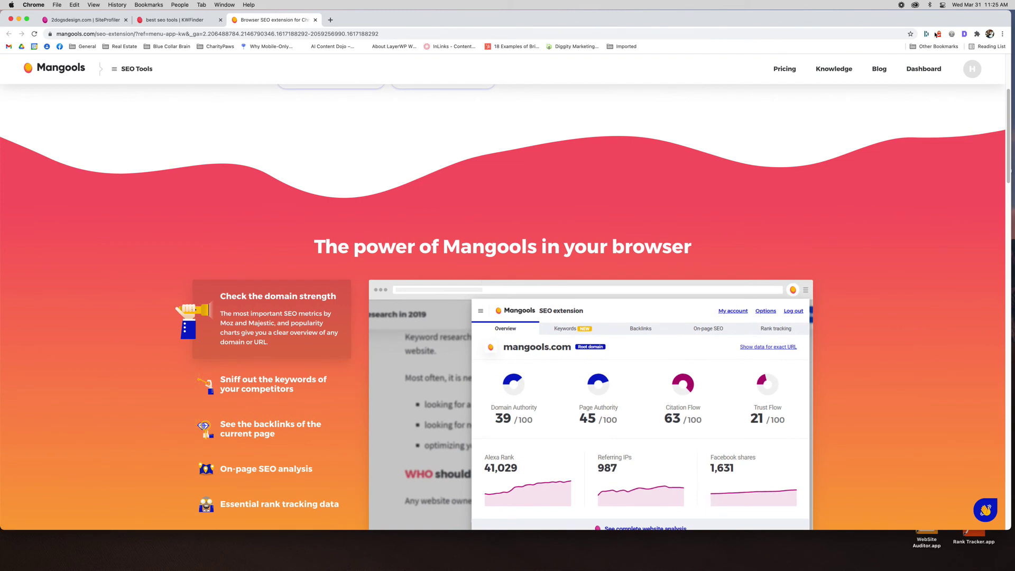
{"action": "scroll", "coordinate": [523, 377], "scroll_direction": "down", "scroll_amount": 1}
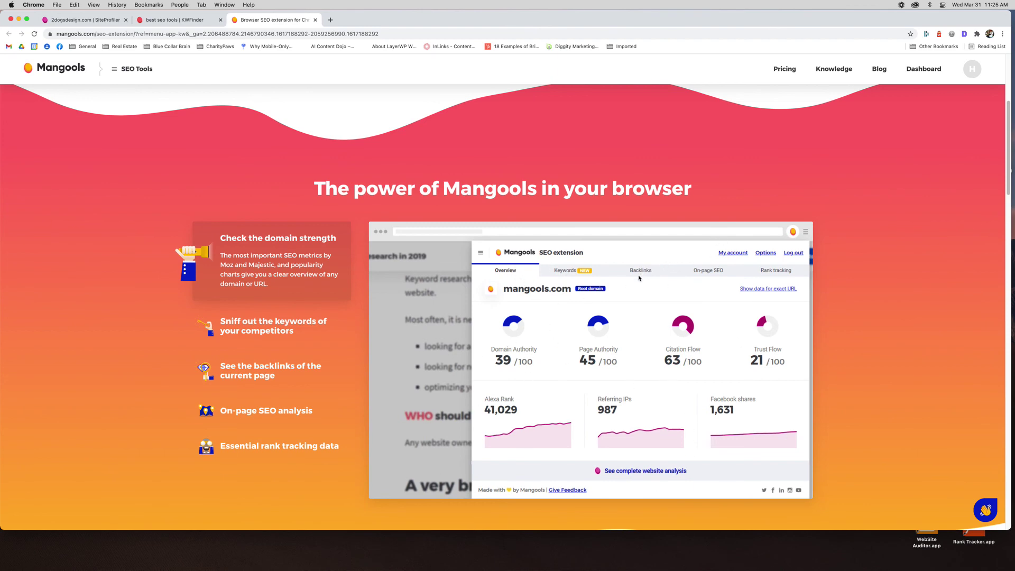
{"action": "scroll", "coordinate": [672, 337], "scroll_direction": "down", "scroll_amount": 4}
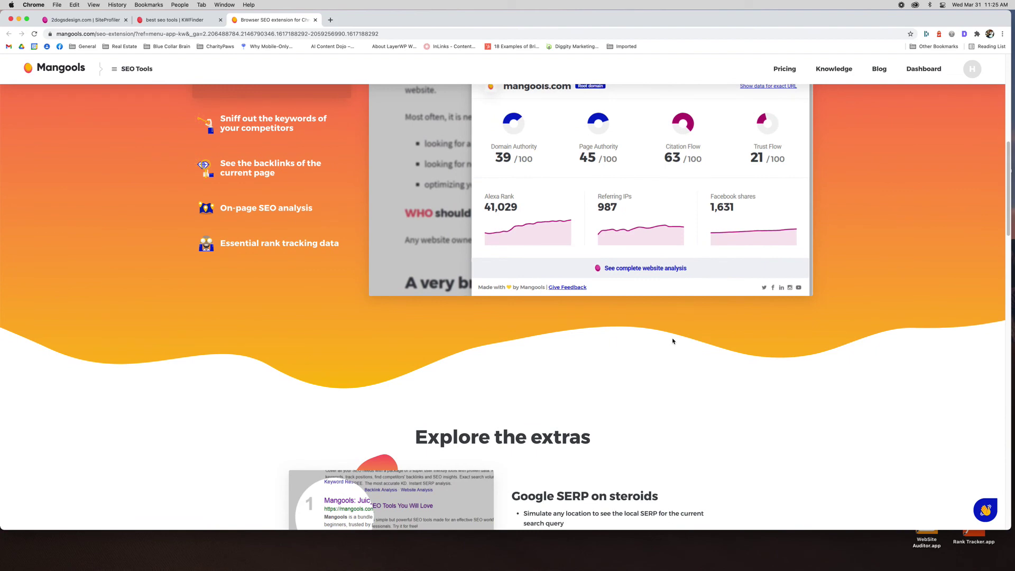
{"action": "scroll", "coordinate": [672, 340], "scroll_direction": "up", "scroll_amount": 8}
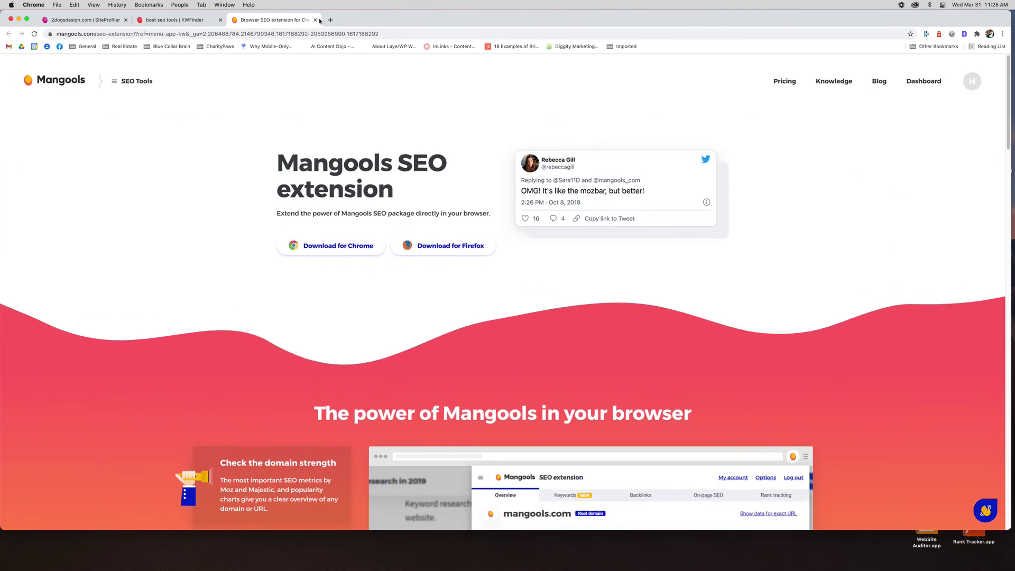
{"action": "left_click", "coordinate": [315, 20]}
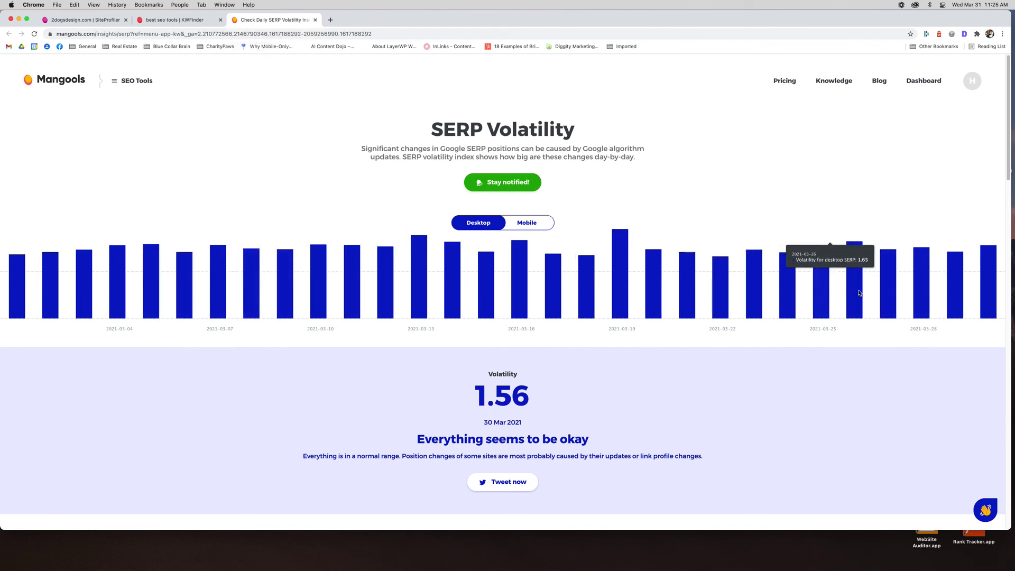
{"action": "left_click", "coordinate": [316, 20]}
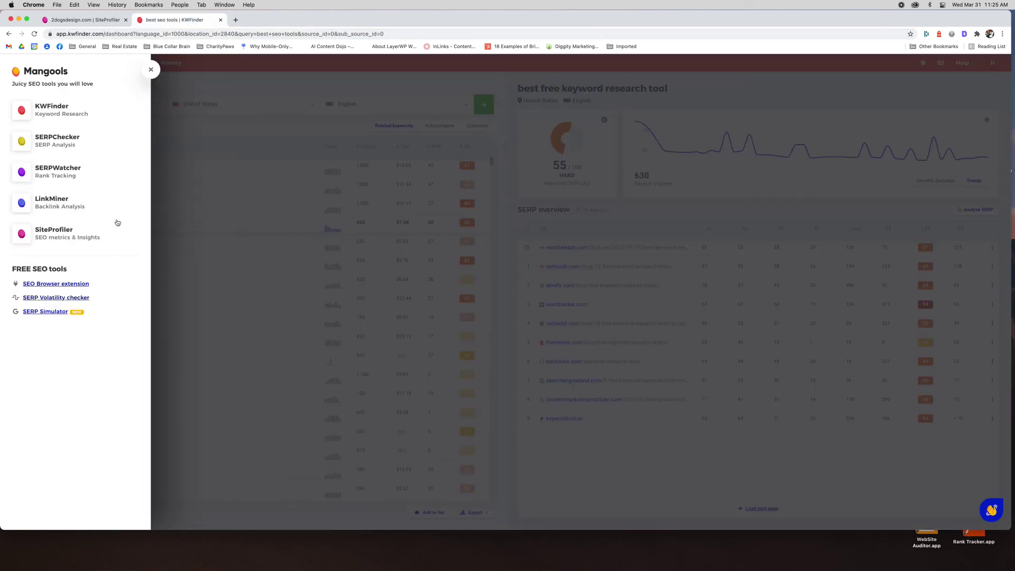
Preview 2dogsdesign.com's fetched title and meta description in the SERP Simulator.
{"action": "left_click", "coordinate": [38, 315]}
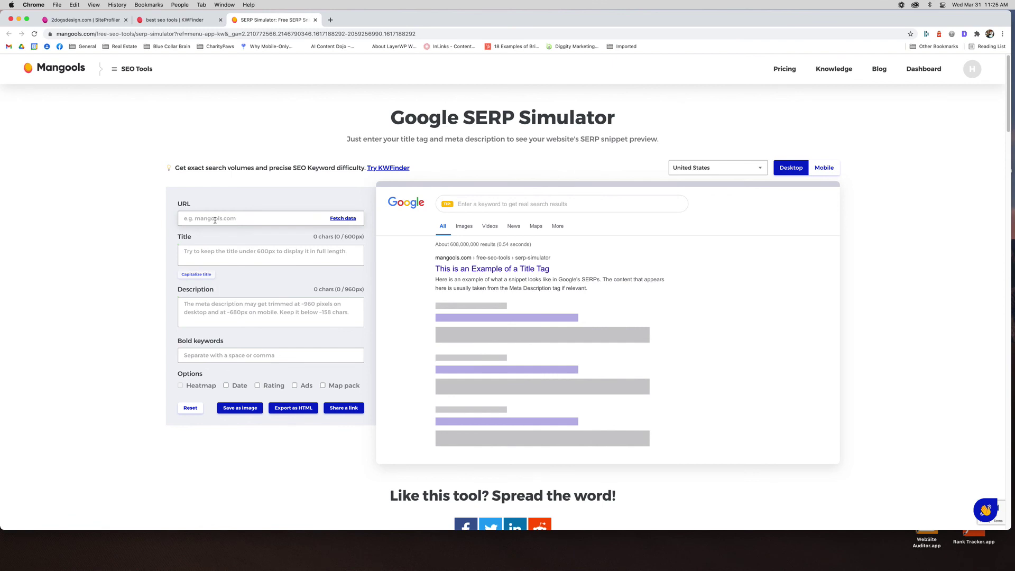
{"action": "left_click", "coordinate": [214, 220]}
{"action": "type", "text": "2dogsd"}
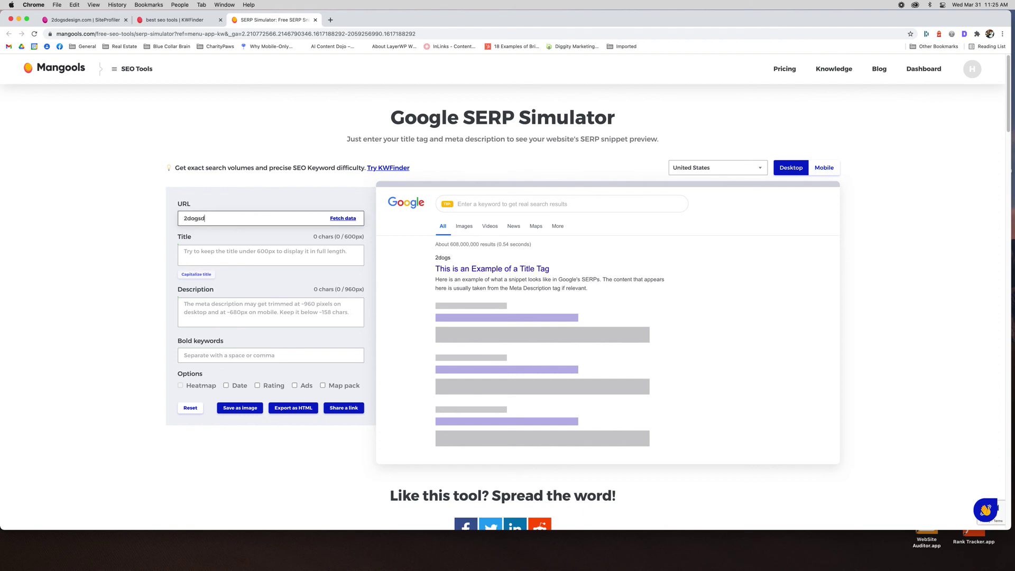
{"action": "type", "text": "m"}
{"action": "left_click", "coordinate": [343, 218]}
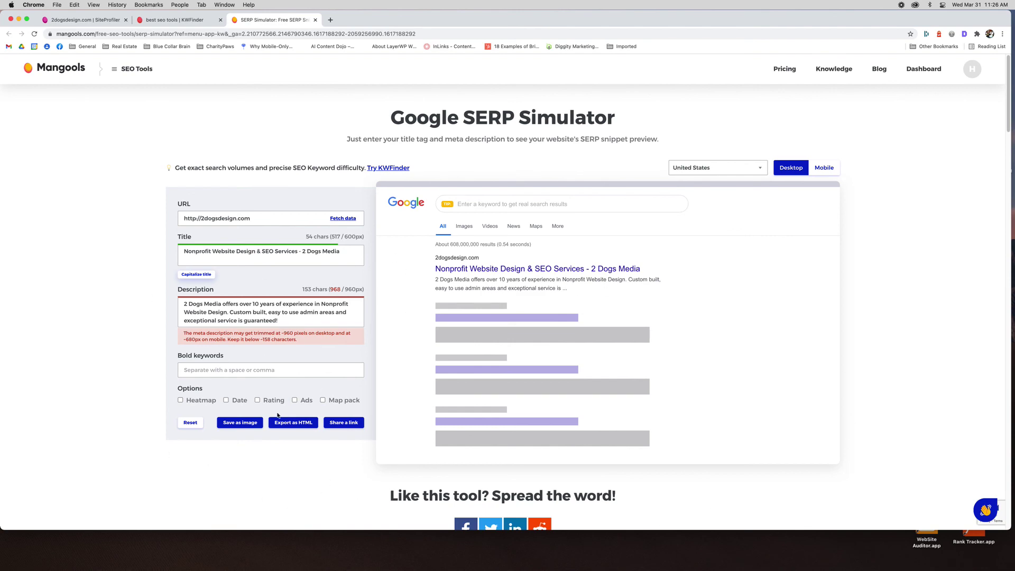
{"action": "scroll", "coordinate": [577, 291], "scroll_direction": "down", "scroll_amount": 20}
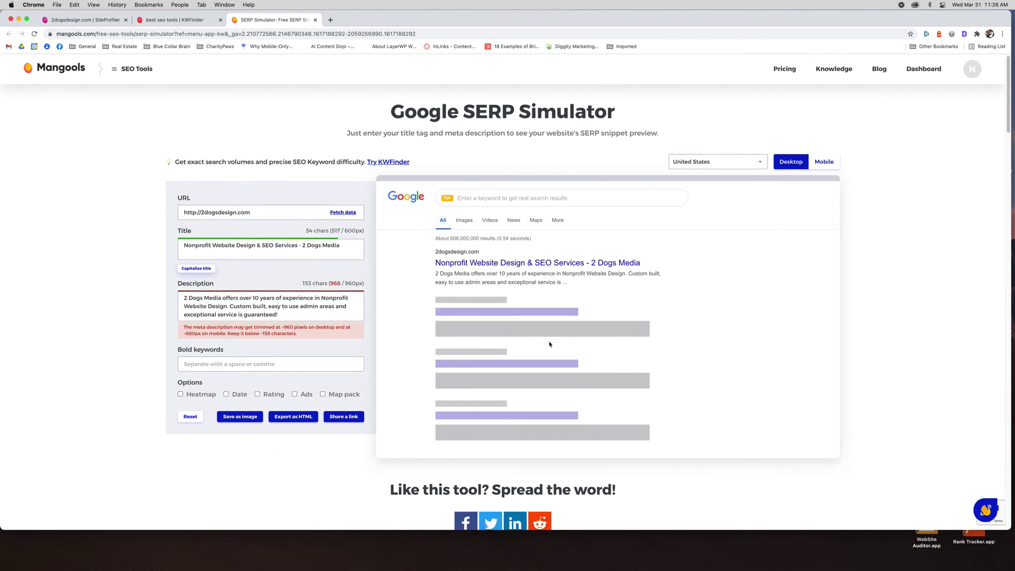
{"action": "scroll", "coordinate": [550, 345], "scroll_direction": "up", "scroll_amount": 20}
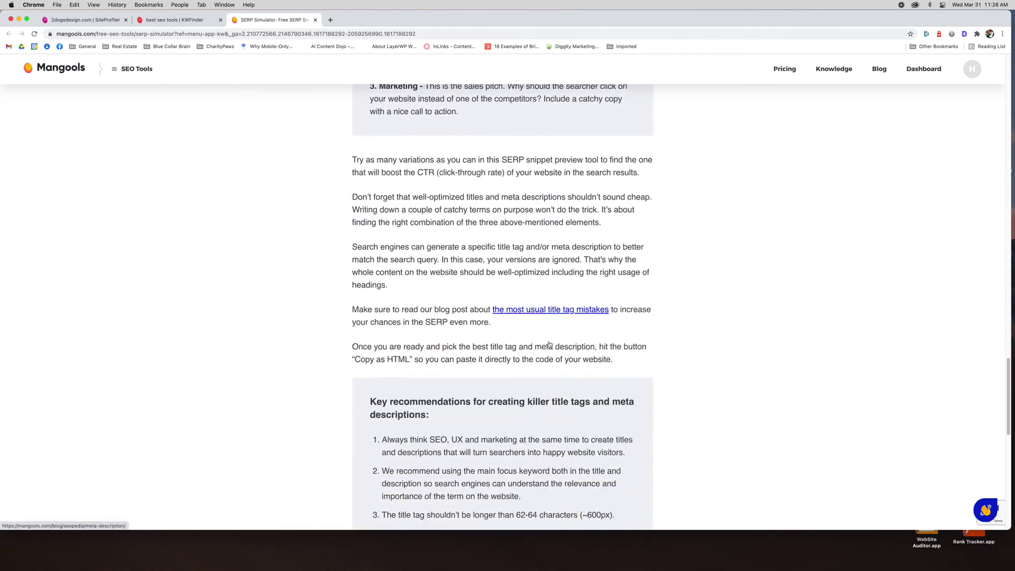
Close the SERP Simulator and go from the Mangools home page to Plans & pricing.
{"action": "left_click", "coordinate": [316, 20]}
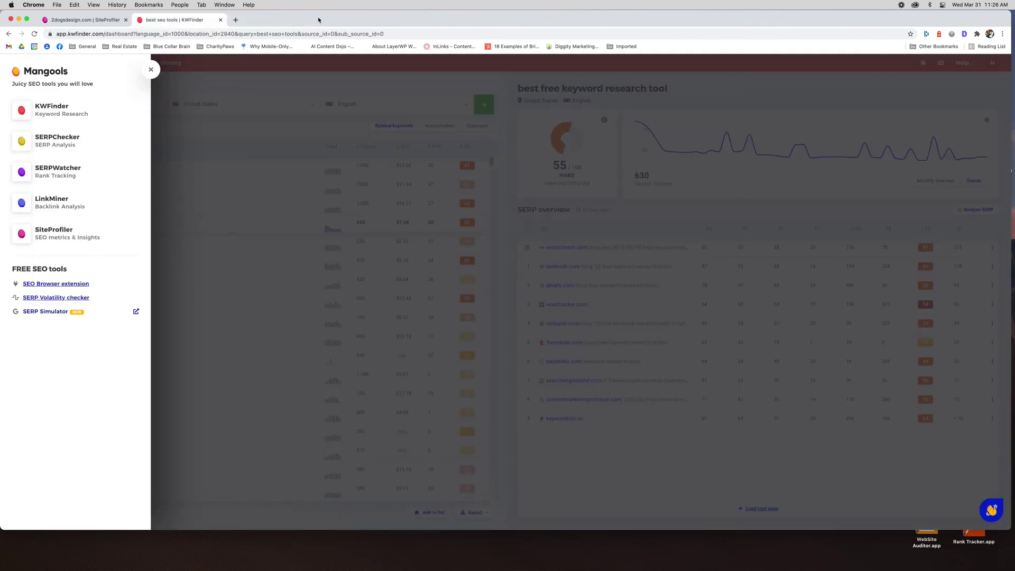
{"action": "left_click", "coordinate": [42, 72]}
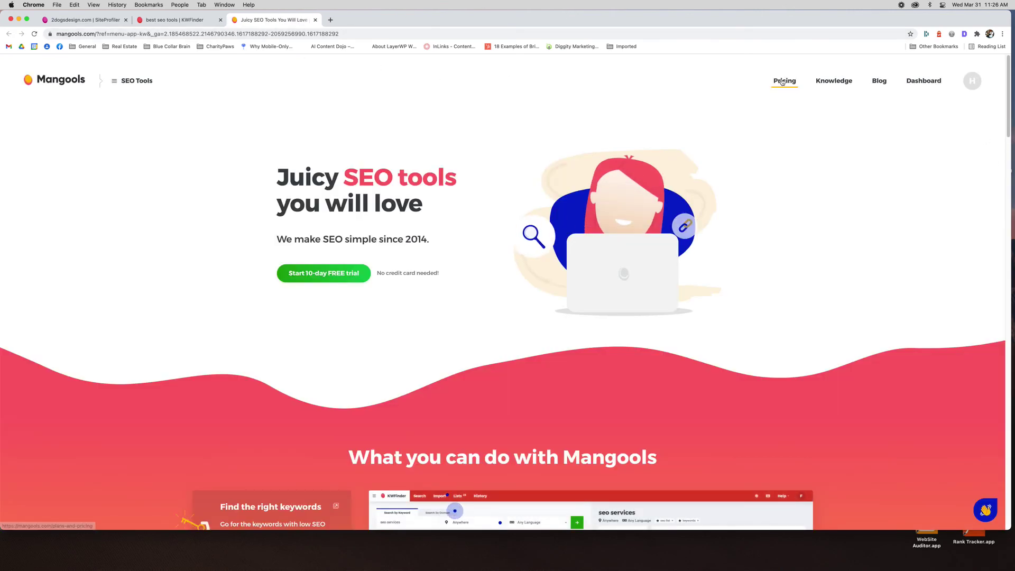
{"action": "left_click", "coordinate": [785, 82]}
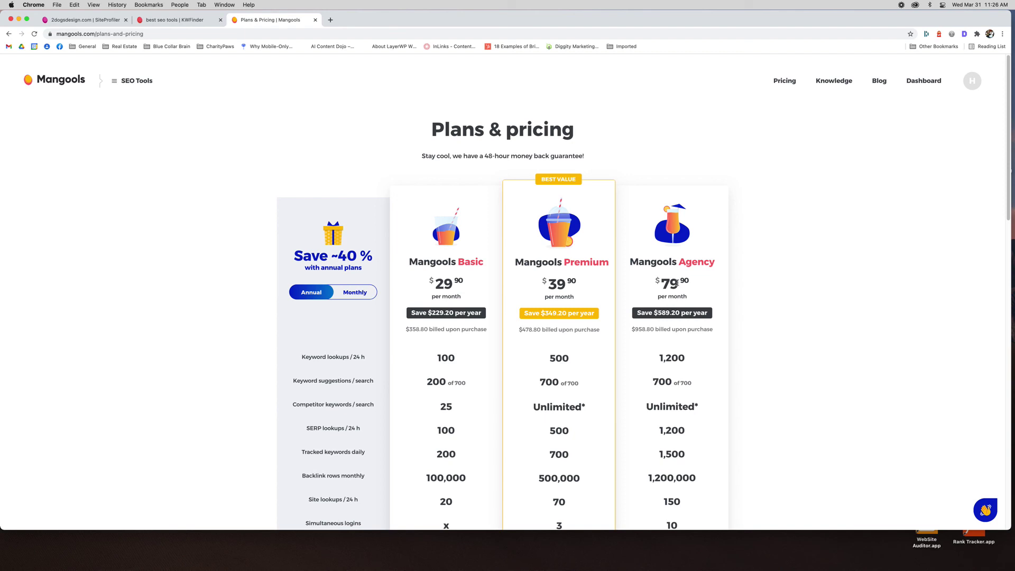
Compare monthly plan prices, then return to annual billing: Basic $29.90, Premium $39.90, Agency $79.90.
{"action": "left_click", "coordinate": [365, 294]}
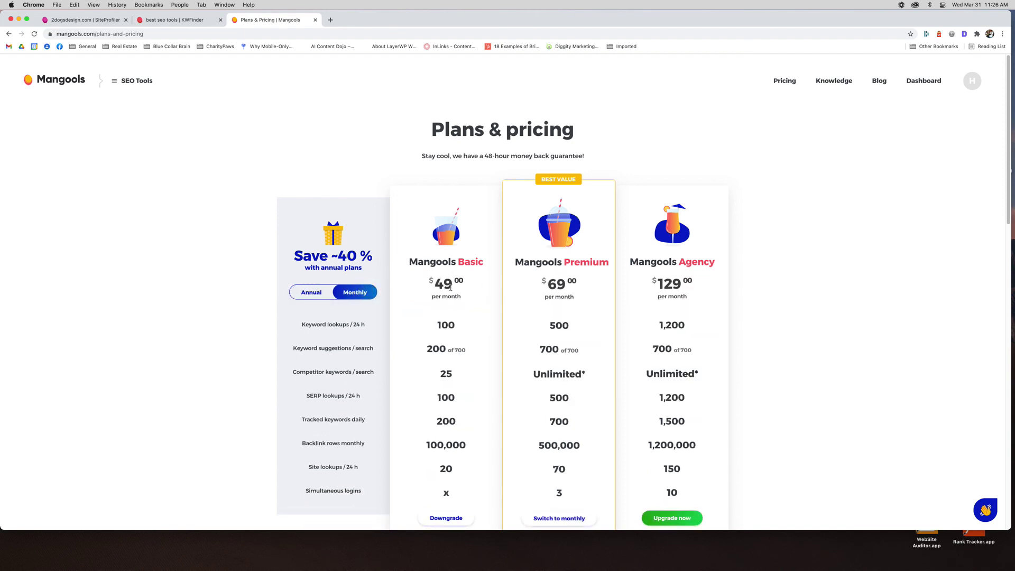
{"action": "left_click_drag", "start_coordinate": [435, 286], "coordinate": [447, 284]}
{"action": "scroll", "coordinate": [686, 281], "scroll_direction": "down", "scroll_amount": 5}
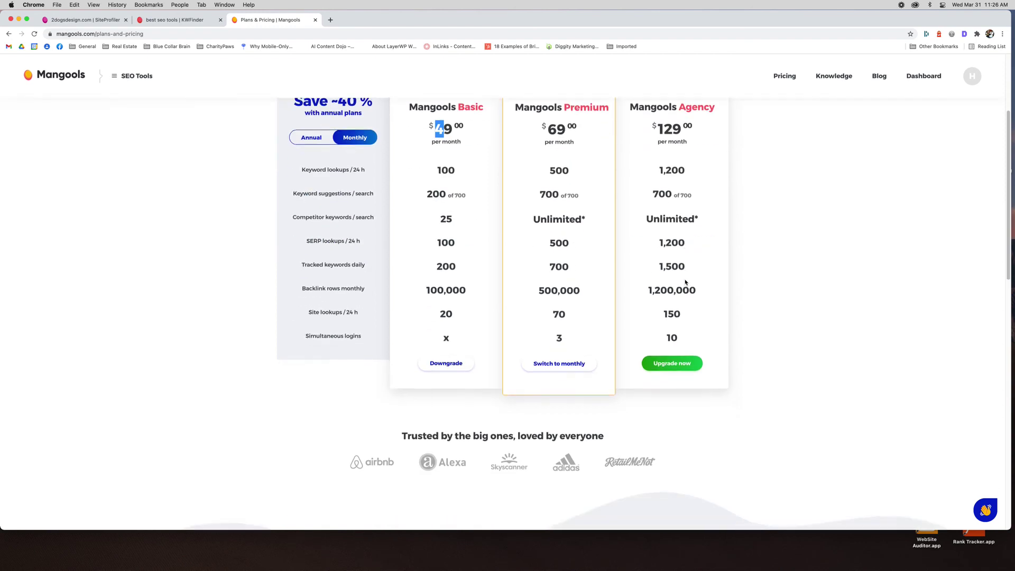
{"action": "scroll", "coordinate": [686, 282], "scroll_direction": "up", "scroll_amount": 1}
{"action": "scroll", "coordinate": [685, 282], "scroll_direction": "up", "scroll_amount": 4}
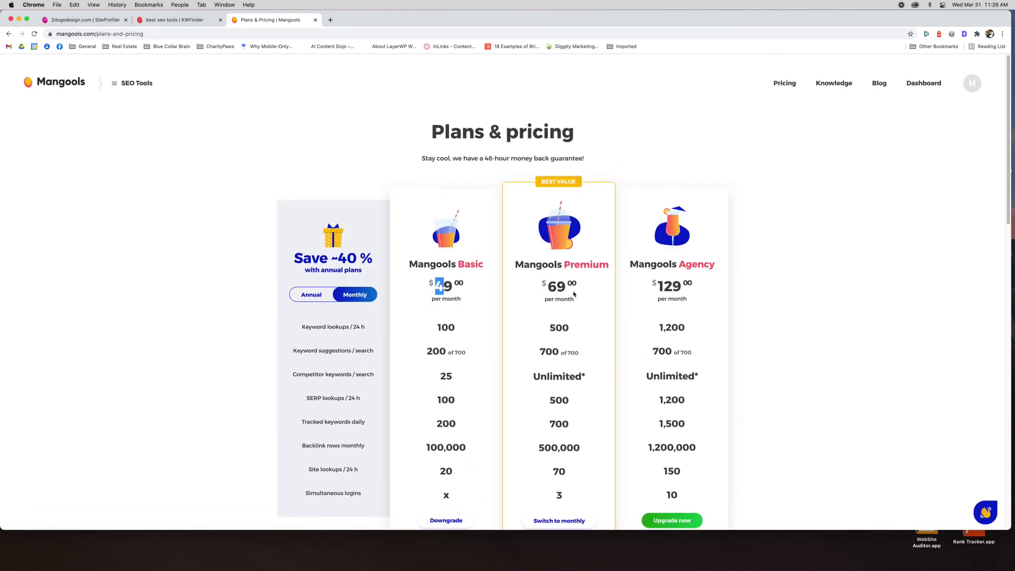
{"action": "left_click", "coordinate": [312, 294]}
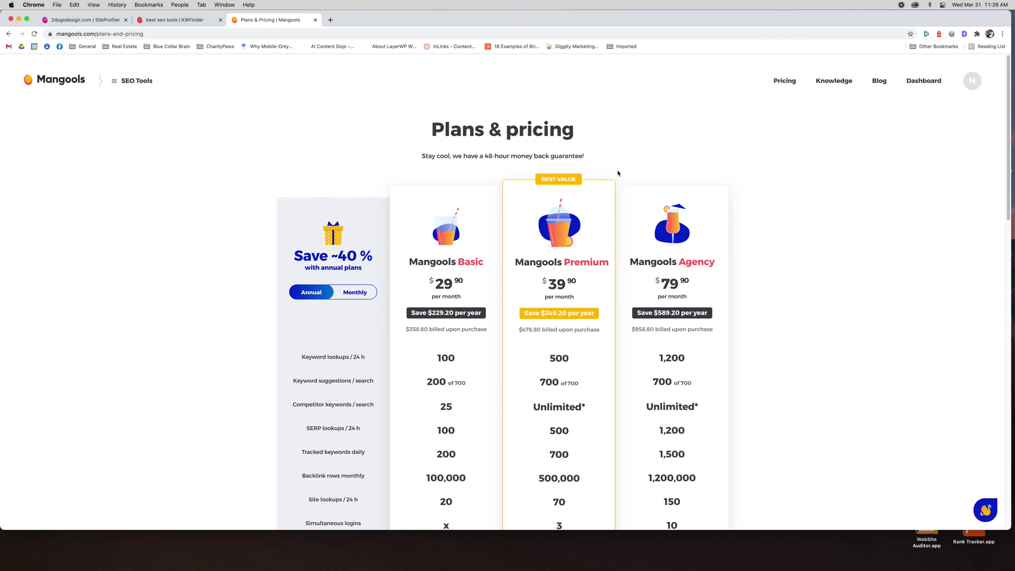
Scroll through the pricing page and return to the Mangools home page.
{"action": "scroll", "coordinate": [634, 189], "scroll_direction": "down", "scroll_amount": 20}
{"action": "scroll", "coordinate": [635, 188], "scroll_direction": "up", "scroll_amount": 1}
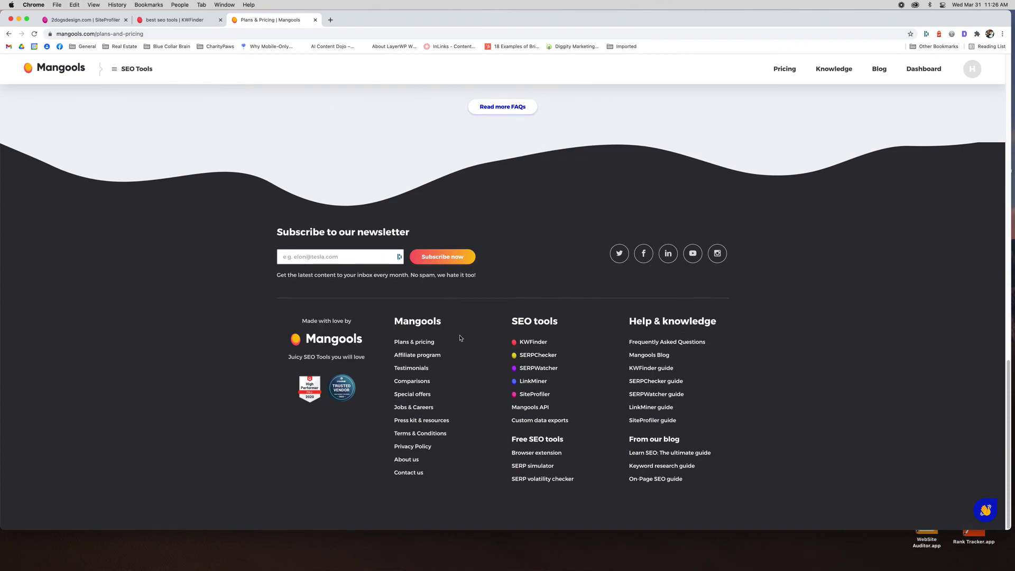
{"action": "scroll", "coordinate": [102, 199], "scroll_direction": "up", "scroll_amount": 20}
{"action": "left_click", "coordinate": [55, 80]}
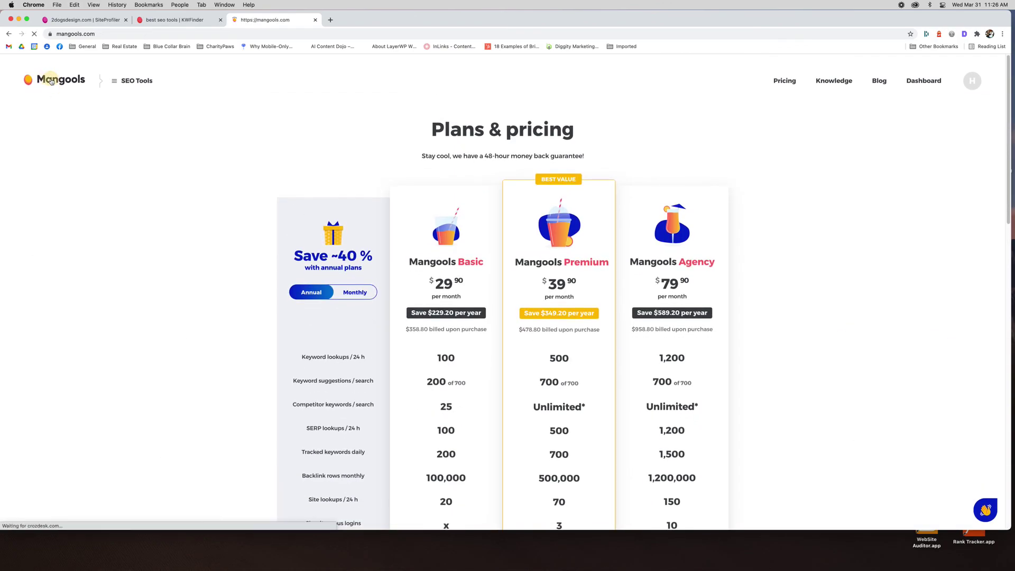
Reload the home page and show the SEO Tools list of five apps and three free tools.
{"action": "scroll", "coordinate": [587, 297], "scroll_direction": "down", "scroll_amount": 20}
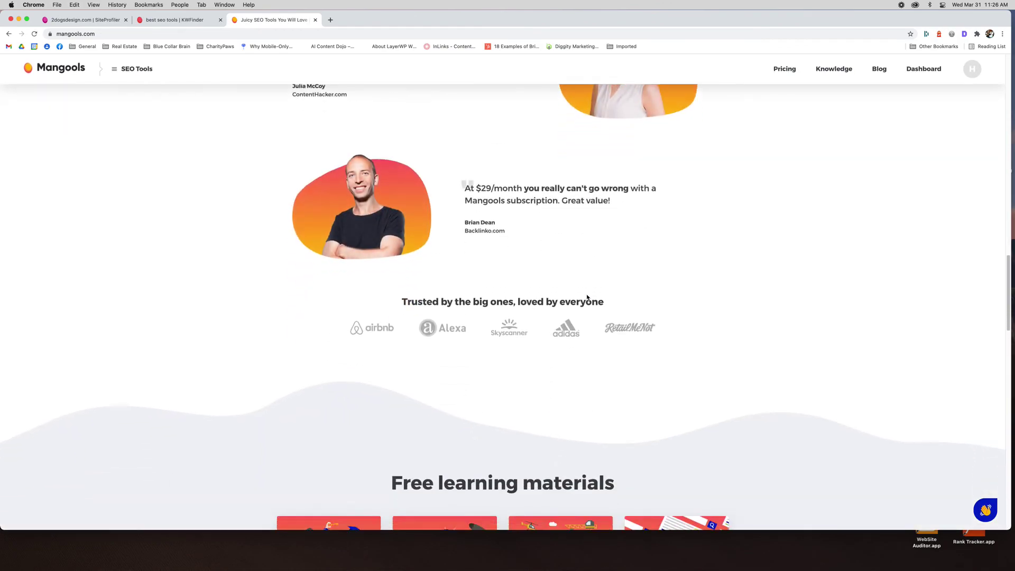
{"action": "scroll", "coordinate": [587, 298], "scroll_direction": "up", "scroll_amount": 5}
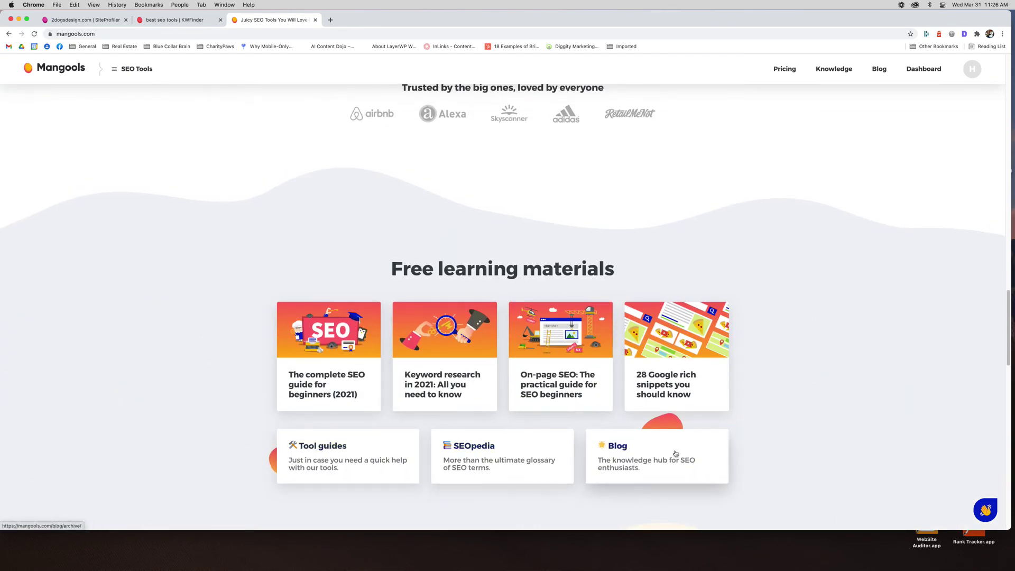
{"action": "scroll", "coordinate": [769, 356], "scroll_direction": "up", "scroll_amount": 1}
{"action": "scroll", "coordinate": [769, 356], "scroll_direction": "up", "scroll_amount": 15}
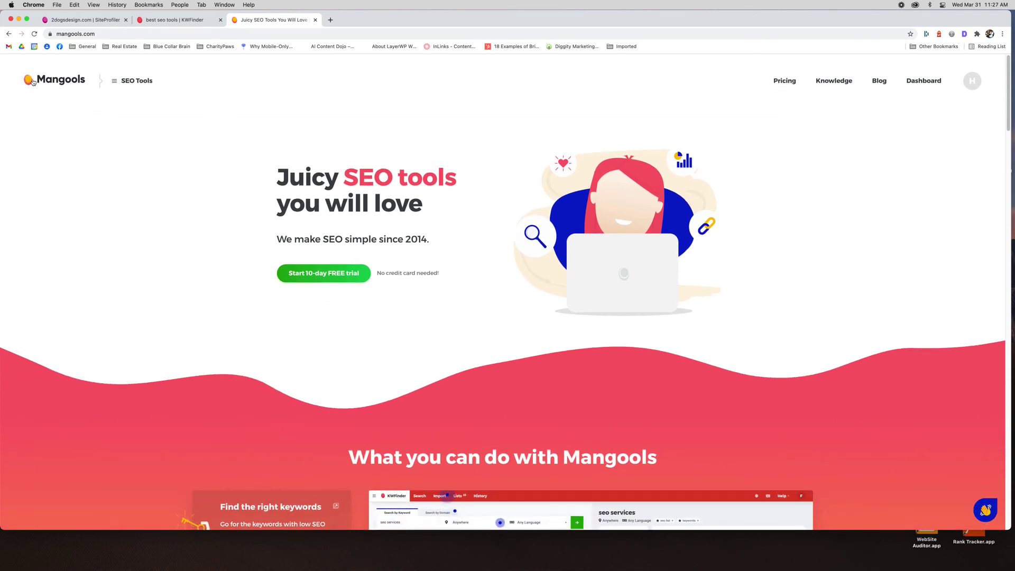
{"action": "left_click", "coordinate": [32, 82]}
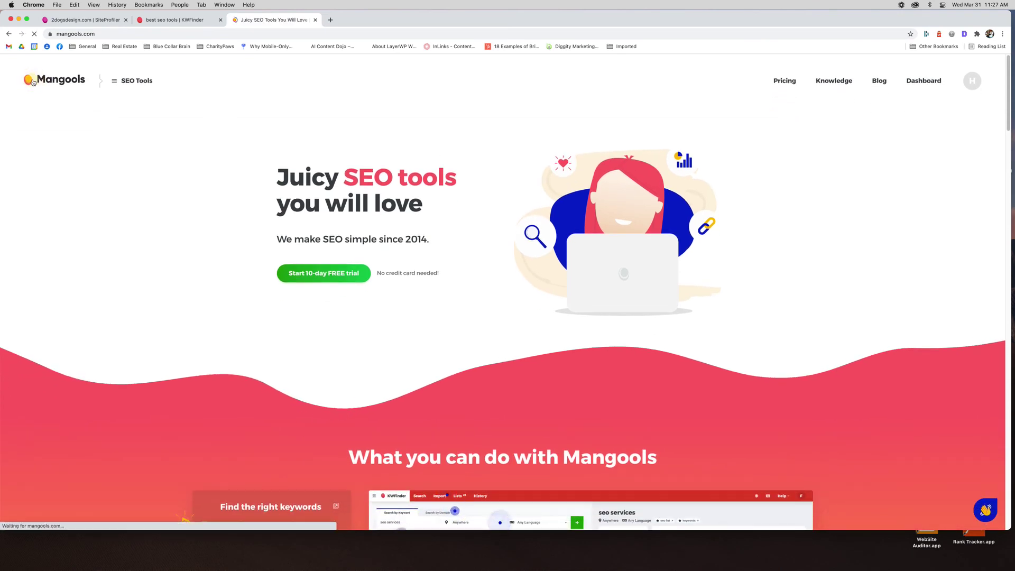
{"action": "left_click", "coordinate": [131, 81]}
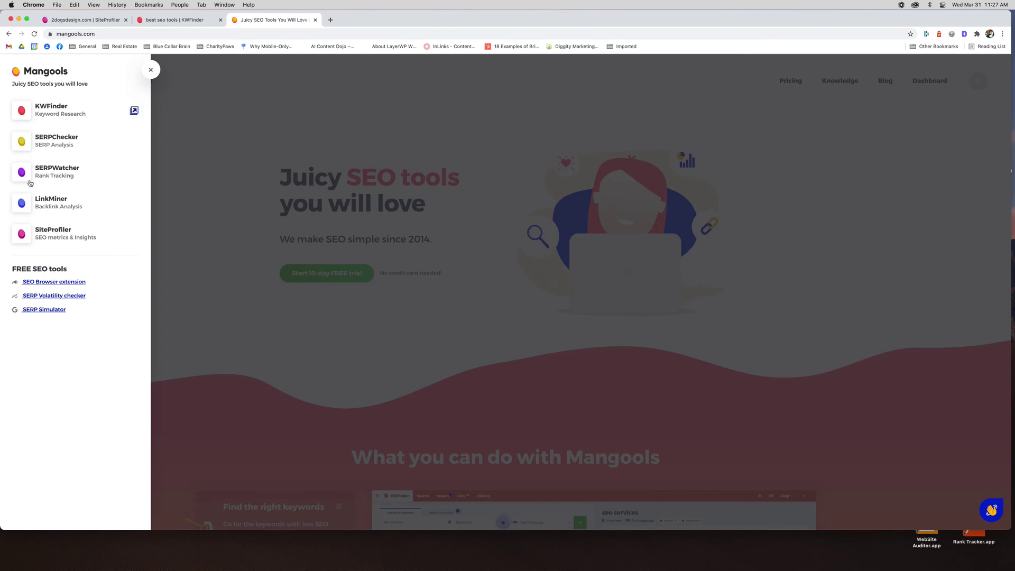